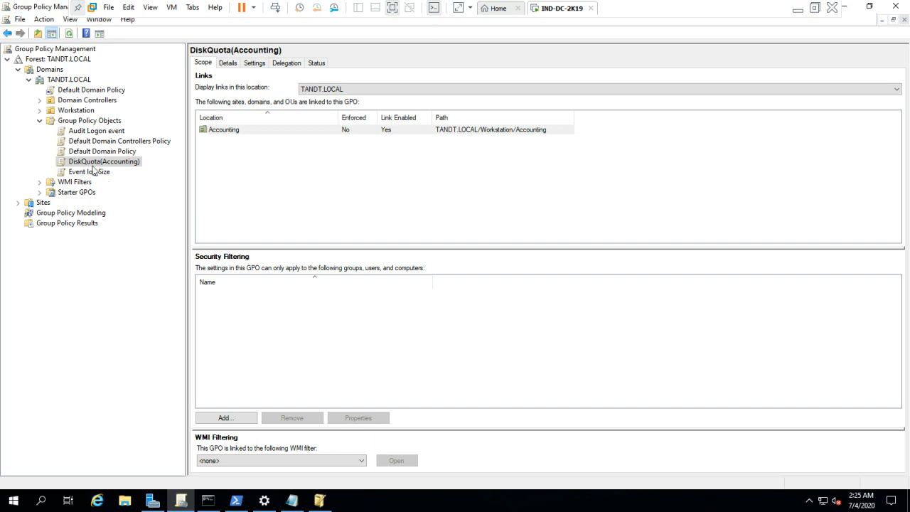
Step: View the Server Manager tools list, return to Group Policy Management and open the WMI Filters container of TANDT.LOCAL
{"action": "left_click", "coordinate": [40, 121]}
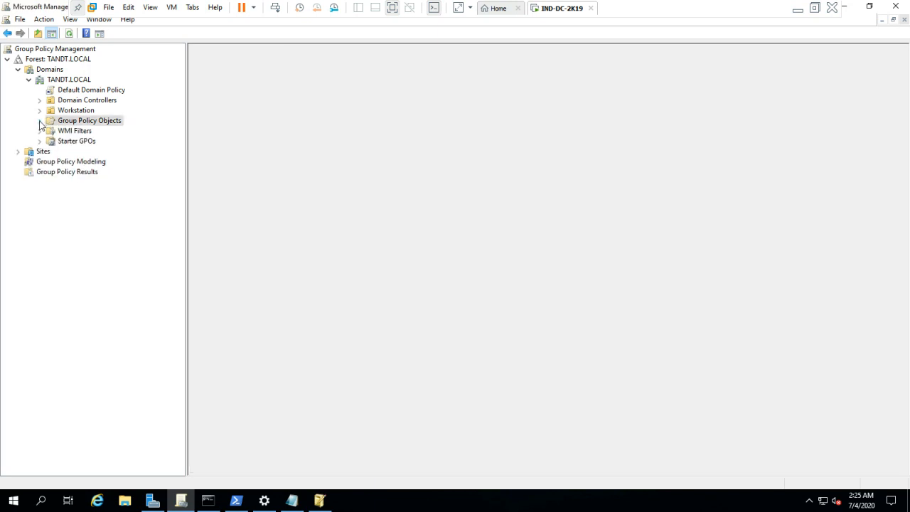
{"action": "left_click", "coordinate": [152, 501]}
{"action": "left_click", "coordinate": [826, 32]}
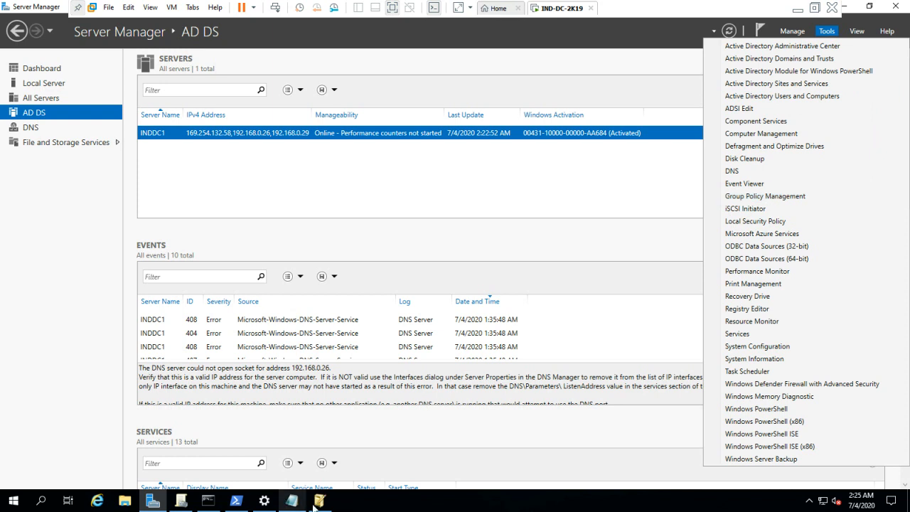
{"action": "left_click", "coordinate": [181, 500]}
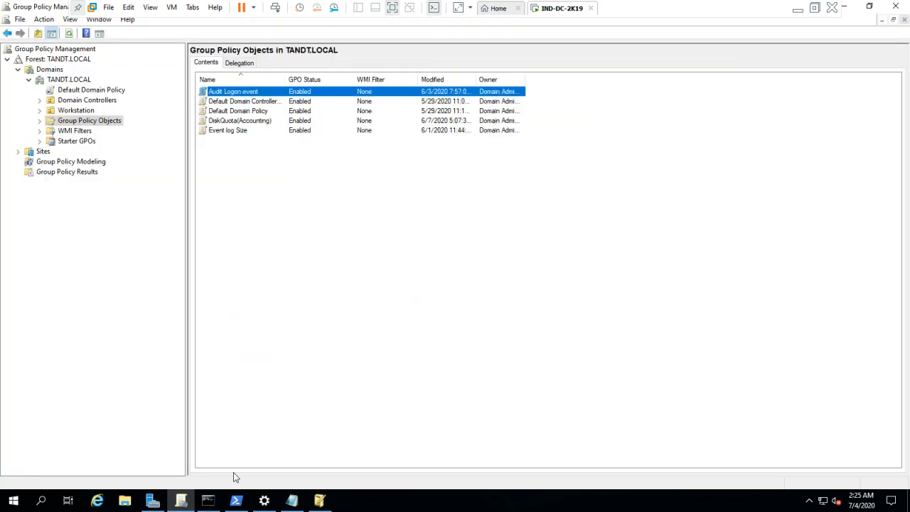
{"action": "left_click", "coordinate": [75, 132]}
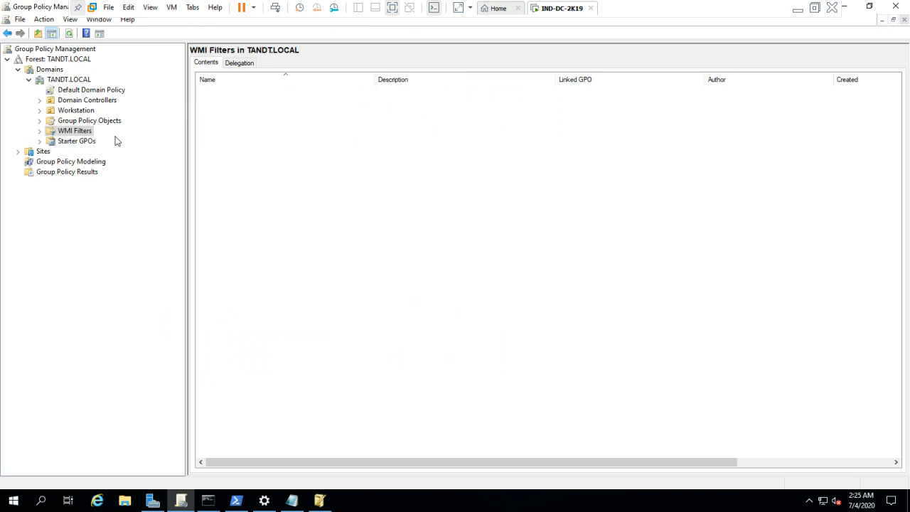
{"action": "left_click", "coordinate": [59, 135]}
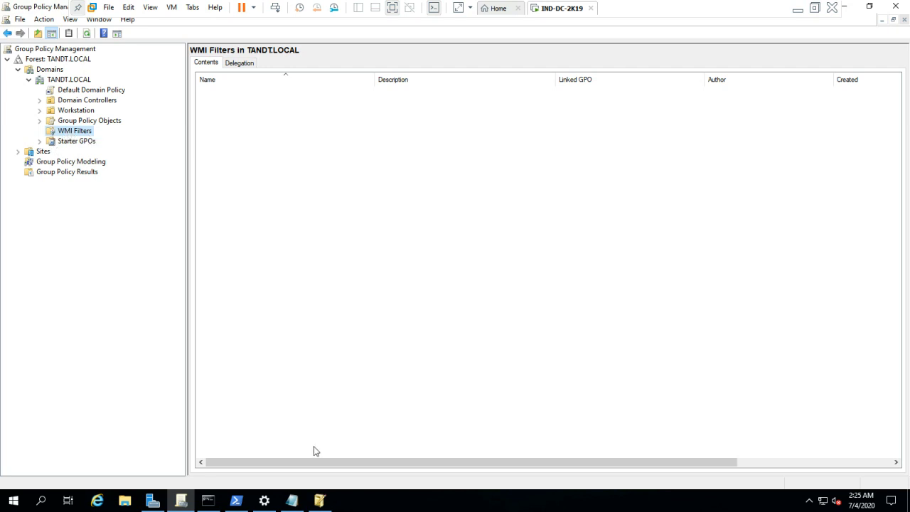
Step: Switch to Notepad and review the sample WMI queries for Windows 10, VMware virtual machines, 32-bit Windows 8.1 and 64-bit systems
{"action": "left_click", "coordinate": [303, 505]}
{"action": "left_click", "coordinate": [502, 291]}
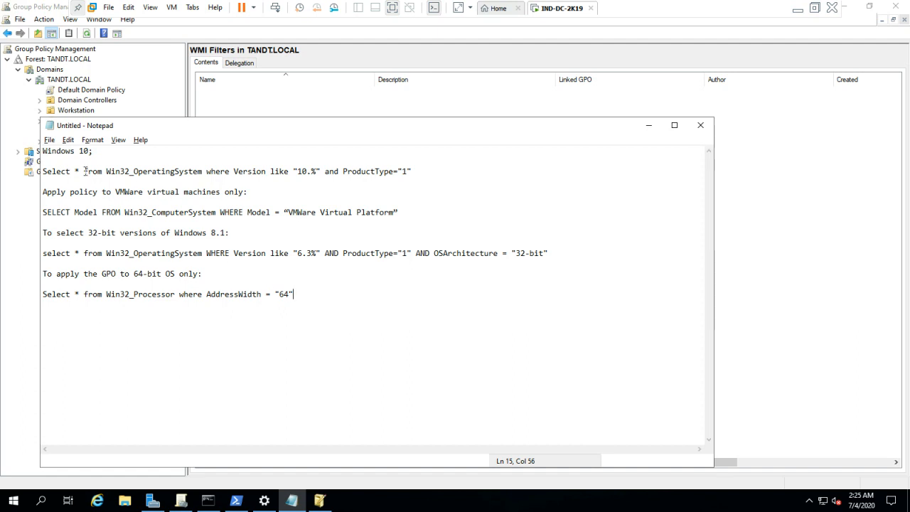
{"action": "left_click_drag", "start_coordinate": [93, 151], "coordinate": [43, 152]}
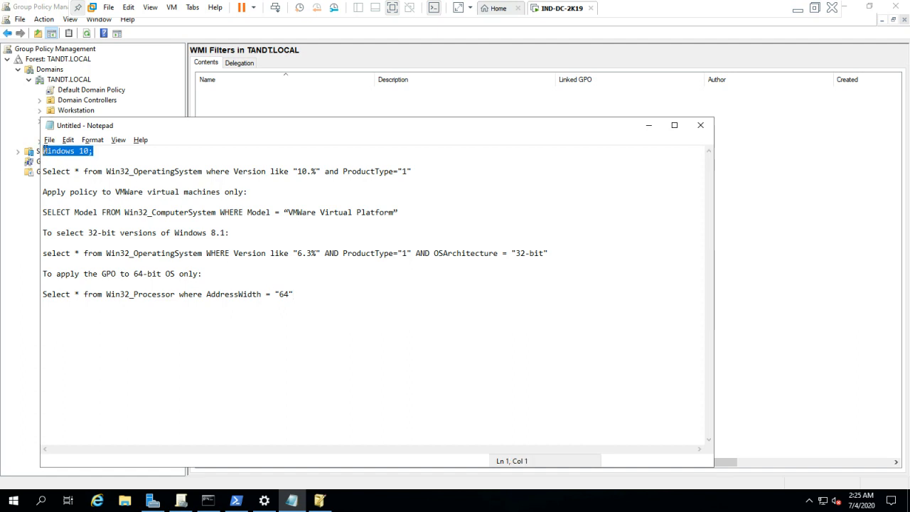
{"action": "left_click", "coordinate": [412, 171]}
{"action": "left_click", "coordinate": [41, 172], "text": "shift"}
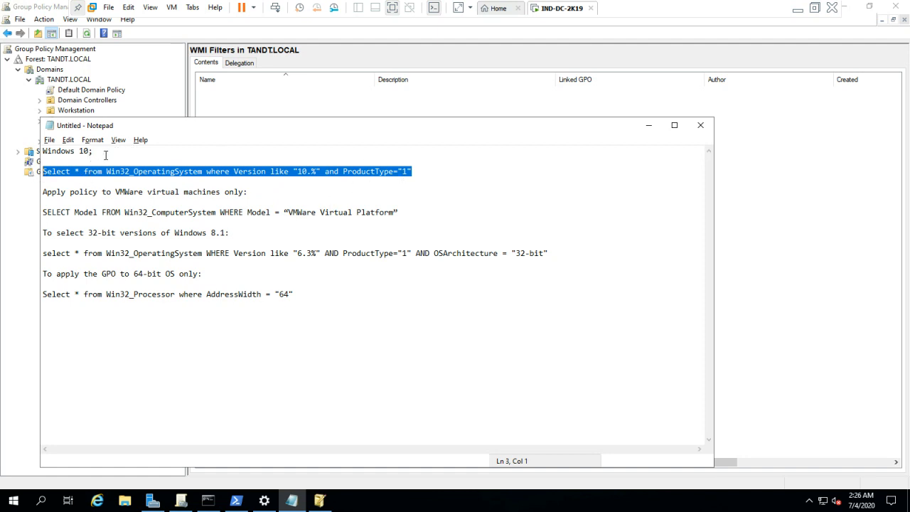
{"action": "left_click_drag", "start_coordinate": [91, 152], "coordinate": [48, 152]}
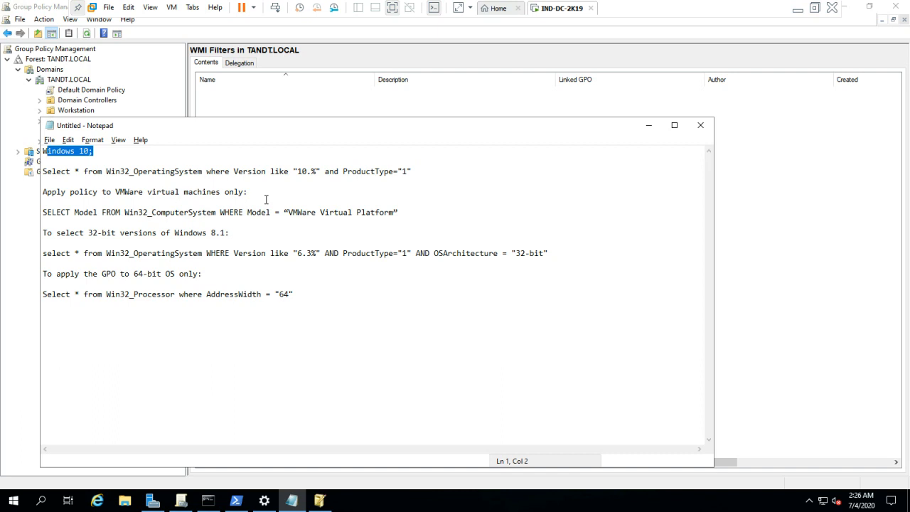
{"action": "left_click_drag", "start_coordinate": [253, 191], "coordinate": [41, 192]}
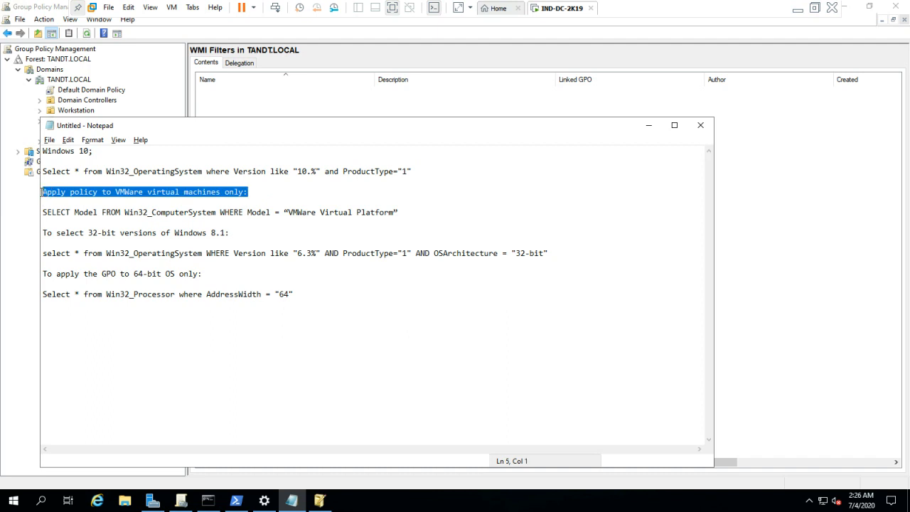
{"action": "left_click_drag", "start_coordinate": [406, 213], "coordinate": [43, 215]}
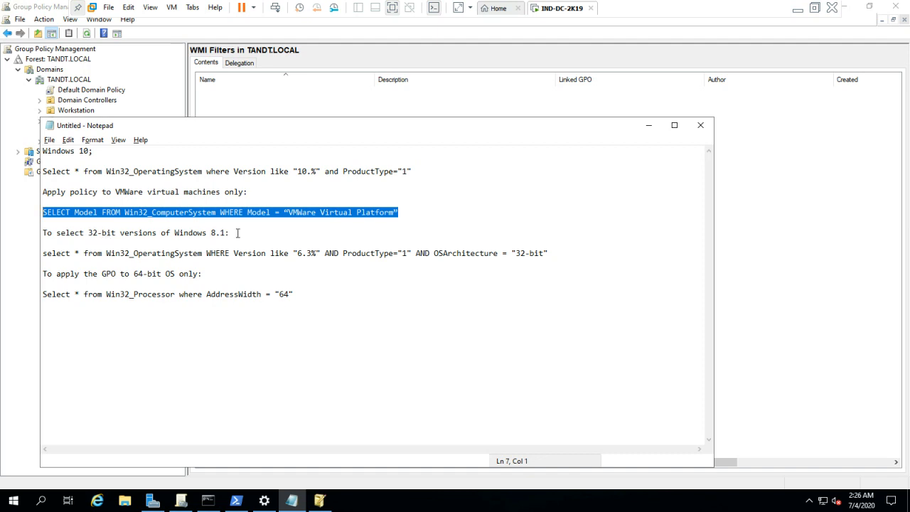
{"action": "left_click_drag", "start_coordinate": [238, 233], "coordinate": [38, 238]}
{"action": "left_click_drag", "start_coordinate": [555, 257], "coordinate": [41, 256]}
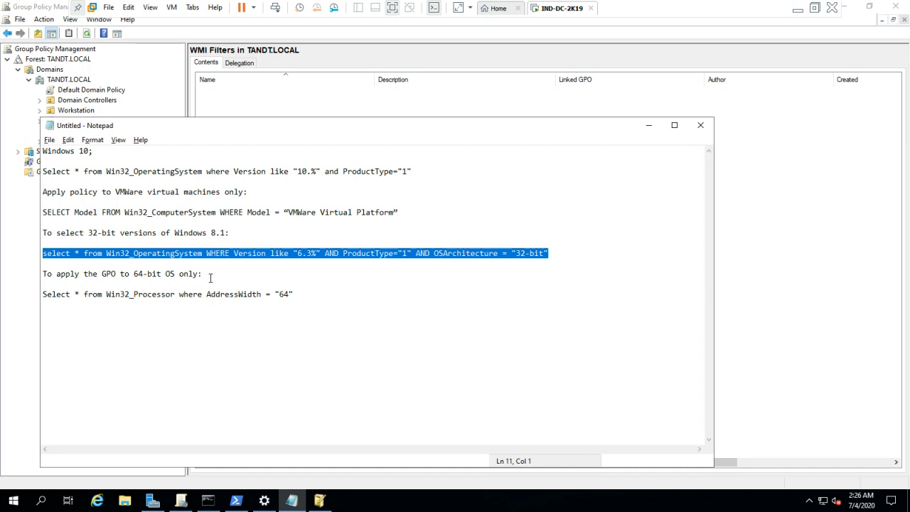
{"action": "left_click_drag", "start_coordinate": [205, 278], "coordinate": [29, 276]}
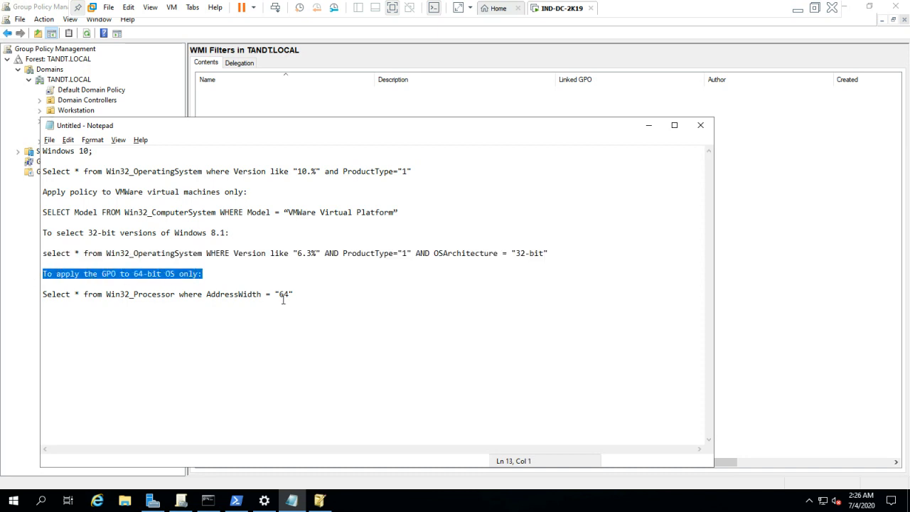
{"action": "left_click_drag", "start_coordinate": [303, 298], "coordinate": [41, 292]}
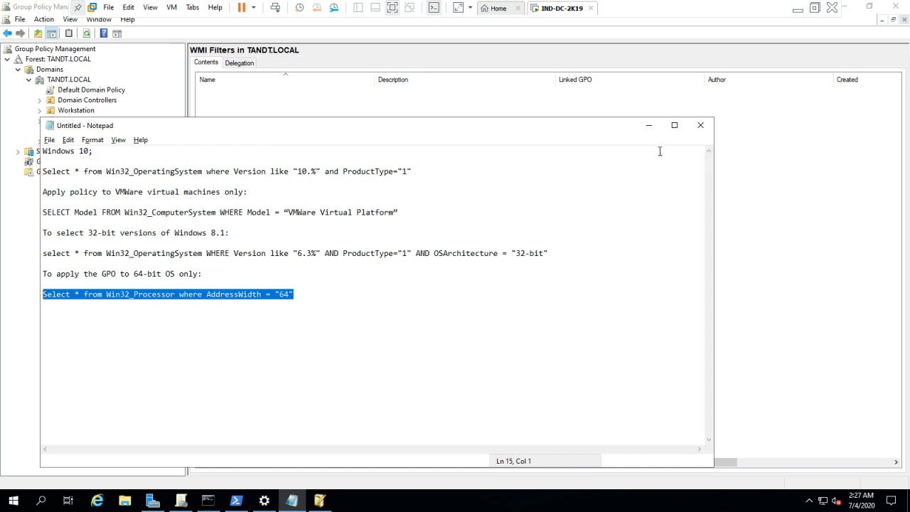
{"action": "left_click", "coordinate": [649, 125]}
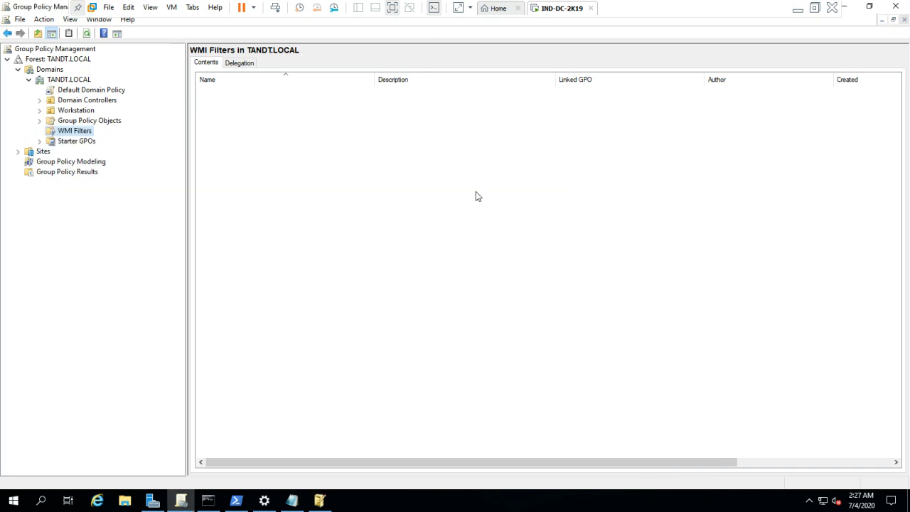
Step: Start a new WMI filter named "Windows 10 PC" with the description "Disable Admin sahre"
{"action": "right_click", "coordinate": [67, 134]}
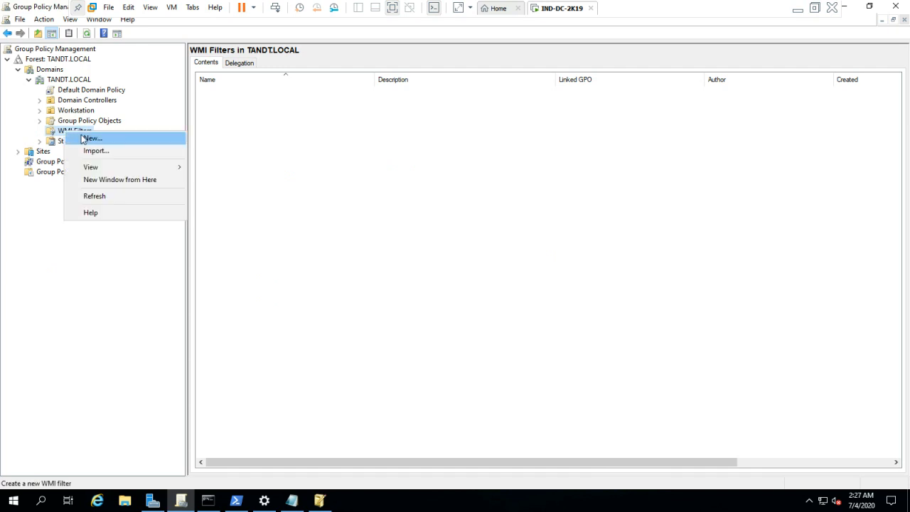
{"action": "left_click", "coordinate": [88, 138]}
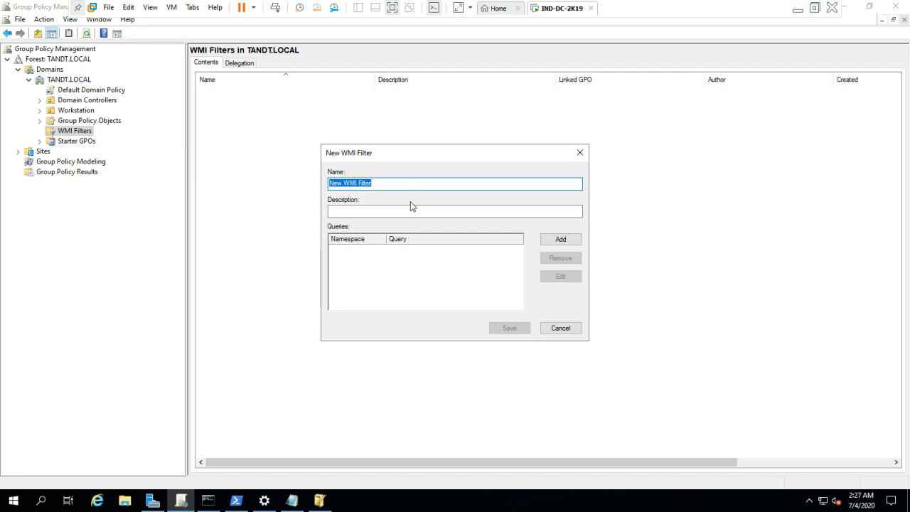
{"action": "type", "text": "Windows 10 PC"}
{"action": "left_click", "coordinate": [434, 211]}
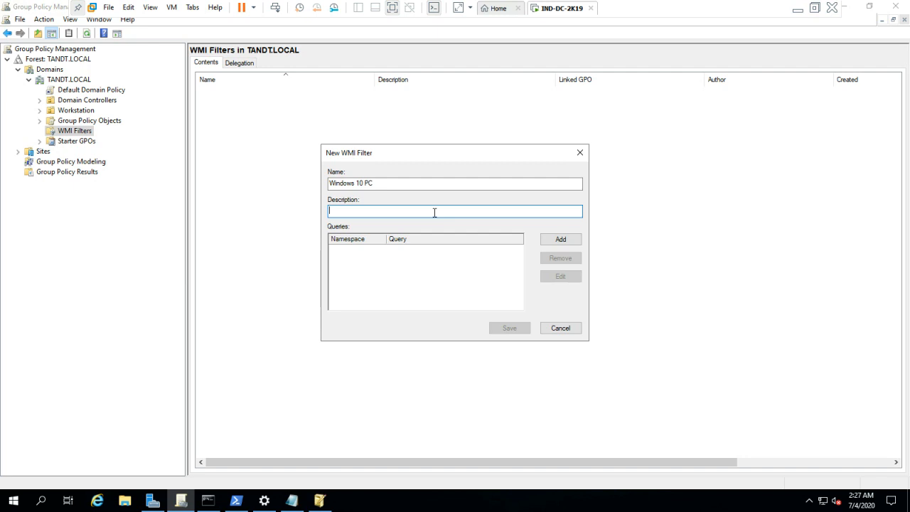
{"action": "type", "text": "DF"}
{"action": "key", "text": "BackSpace"}
{"action": "type", "text": "Disable Admin sahre"}
Step: Add the Notepad query Select * from Win32_OperatingSystem where Version like "10.%" and ProductType="1" in namespace root\CIMv2 and save the filter
{"action": "left_click", "coordinate": [558, 242]}
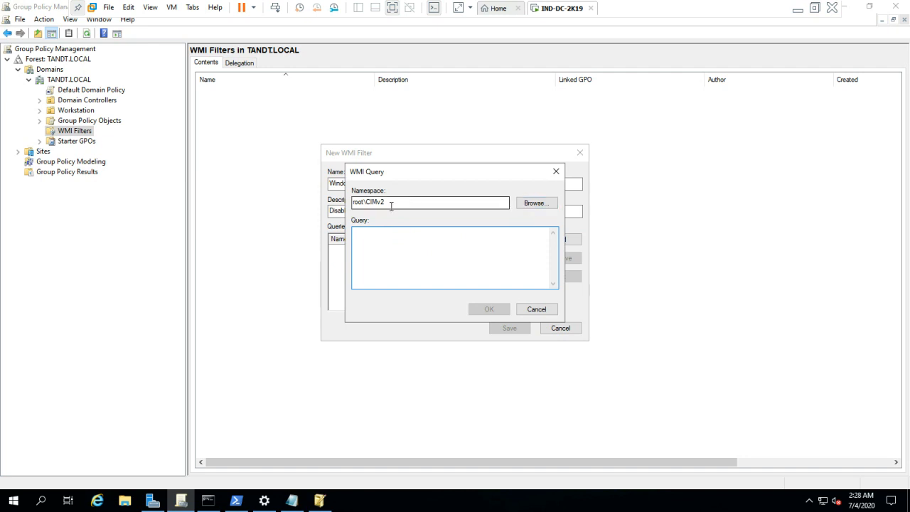
{"action": "left_click_drag", "start_coordinate": [391, 206], "coordinate": [329, 199]}
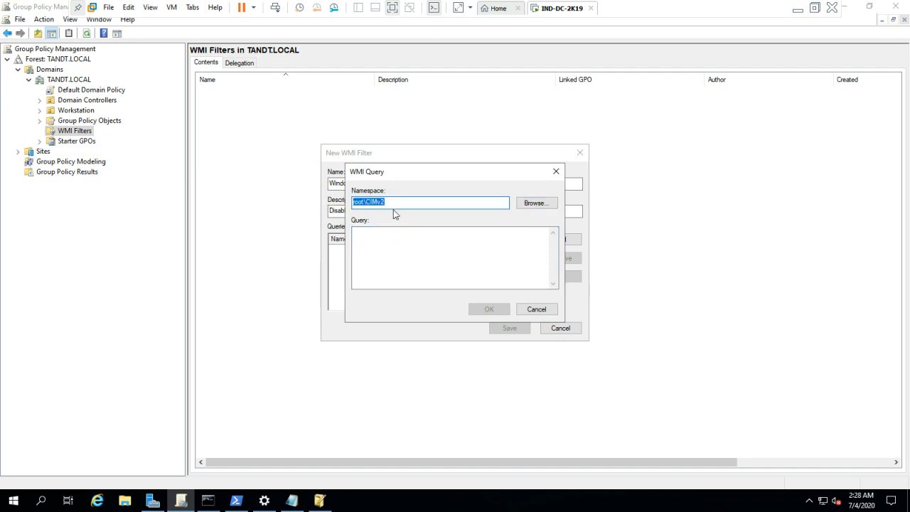
{"action": "left_click", "coordinate": [378, 250]}
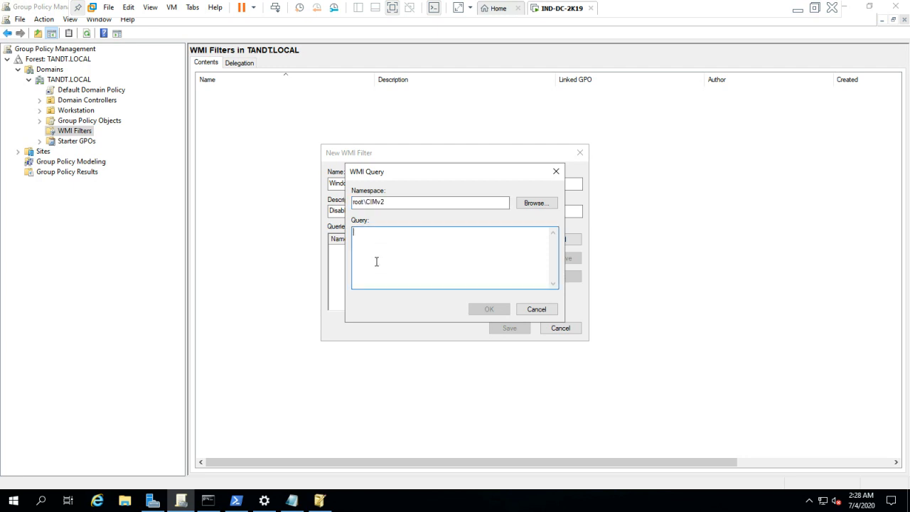
{"action": "left_click", "coordinate": [291, 500]}
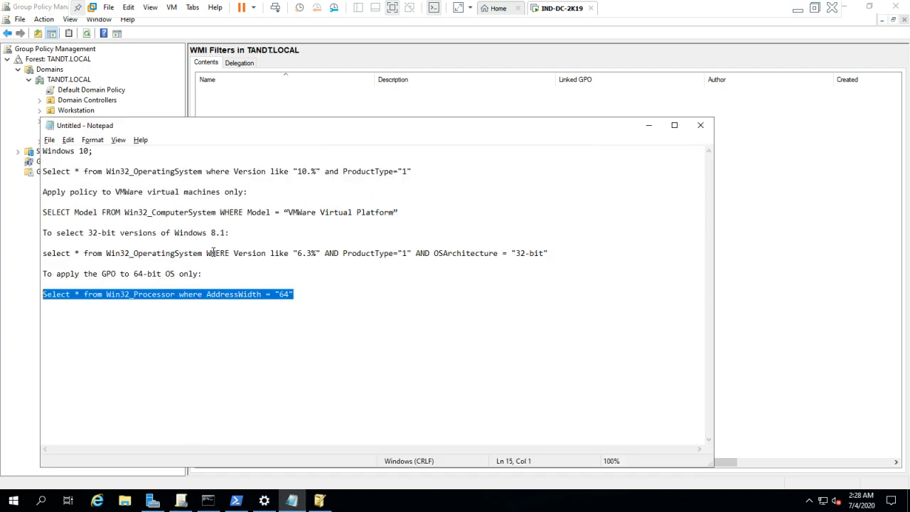
{"action": "left_click", "coordinate": [413, 172]}
{"action": "left_click_drag", "start_coordinate": [413, 171], "coordinate": [45, 171]}
{"action": "key", "text": "ctrl+c"}
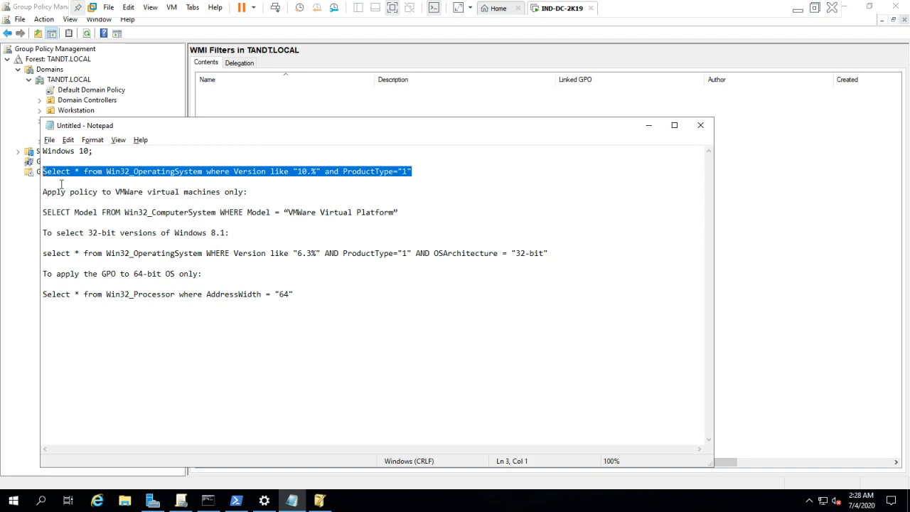
{"action": "left_click", "coordinate": [648, 125]}
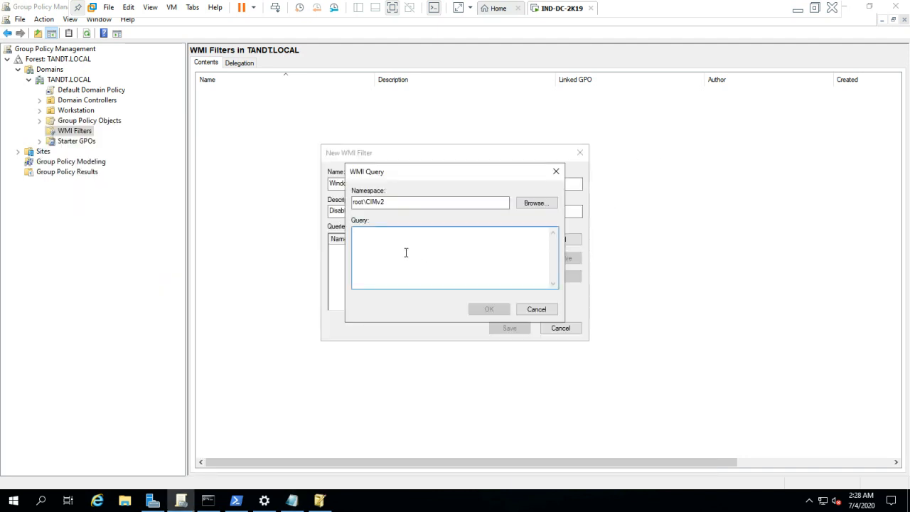
{"action": "key", "text": "ctrl+v"}
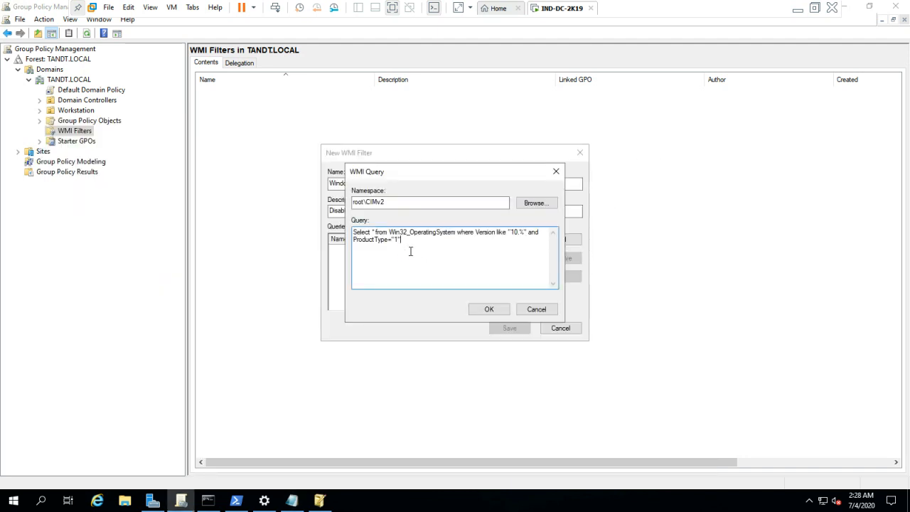
{"action": "left_click", "coordinate": [485, 309]}
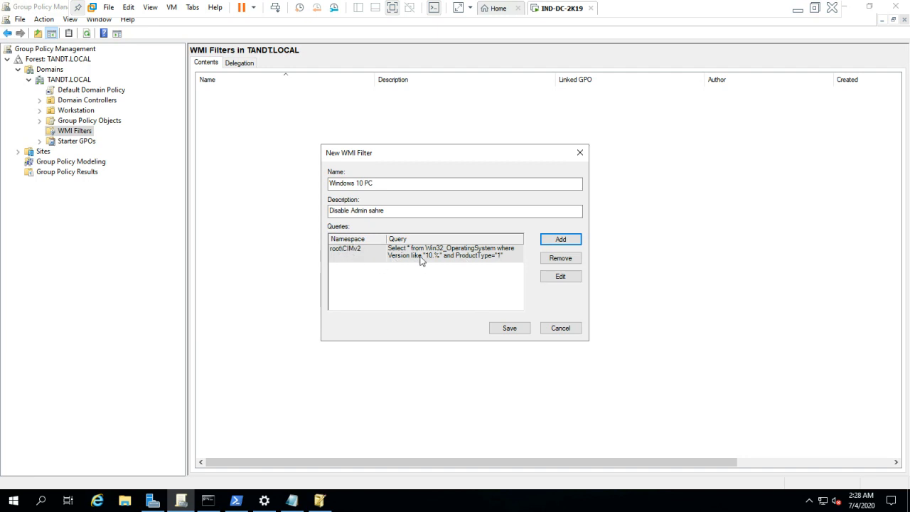
{"action": "left_click", "coordinate": [509, 329]}
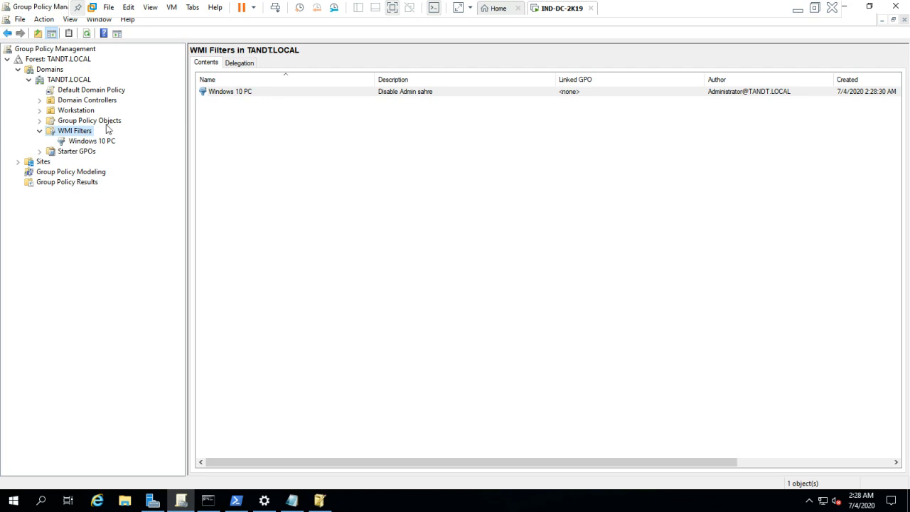
Step: Examine the scope of the DiskQuota(Accounting), Default Domain Policy and Event log Size GPOs, including the WMI filter choices for Event log Size
{"action": "left_click", "coordinate": [39, 121]}
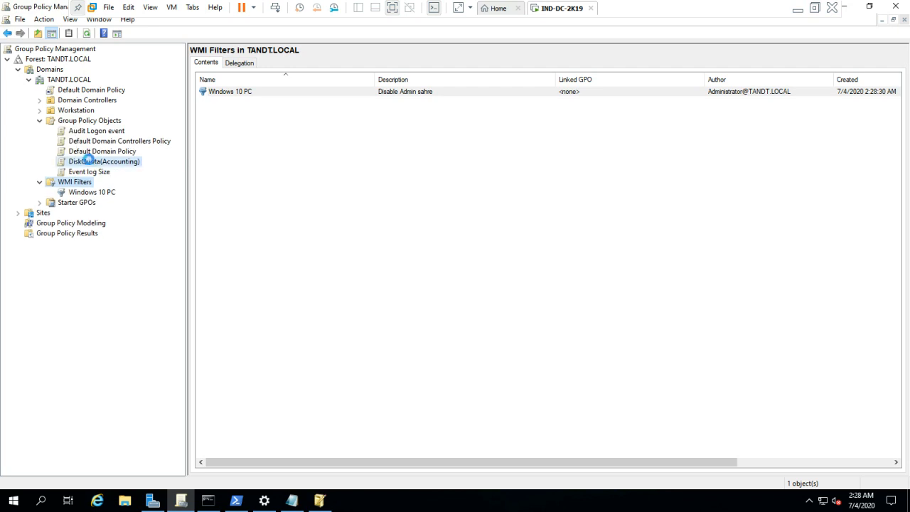
{"action": "left_click", "coordinate": [88, 161]}
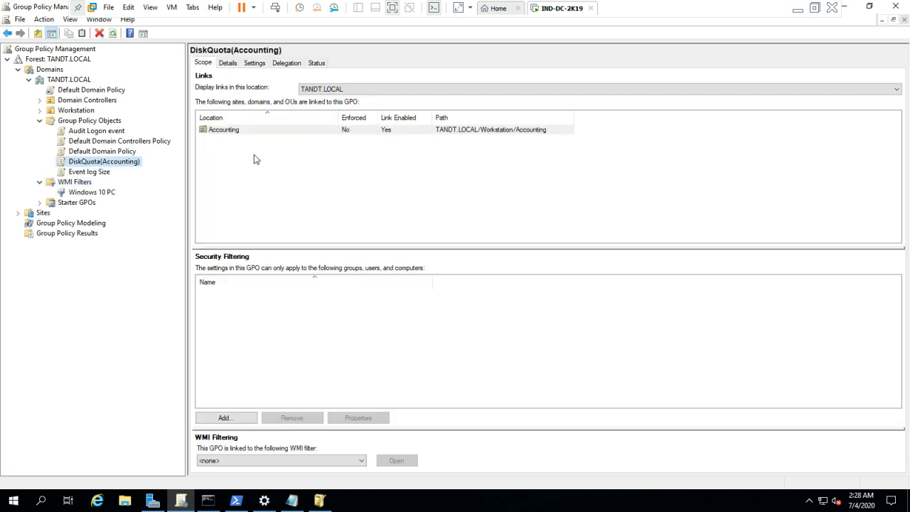
{"action": "left_click", "coordinate": [100, 173]}
{"action": "left_click", "coordinate": [132, 152]}
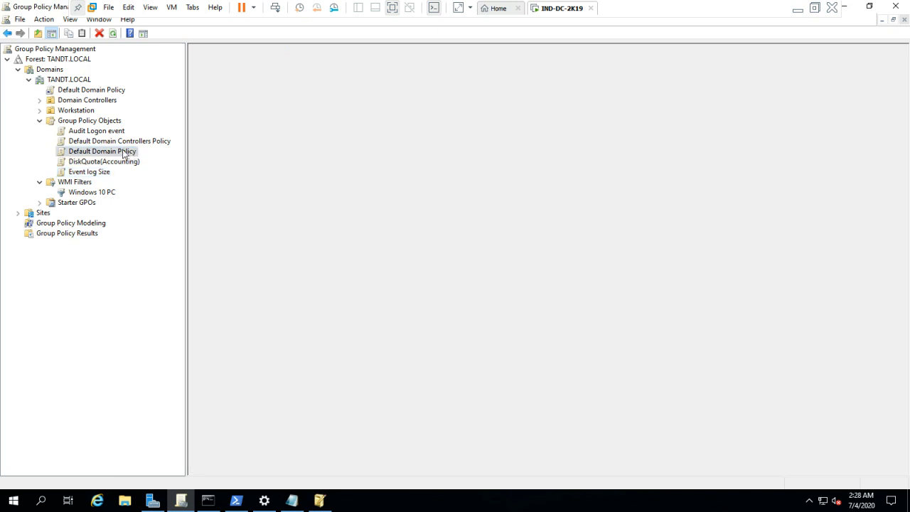
{"action": "left_click", "coordinate": [492, 283]}
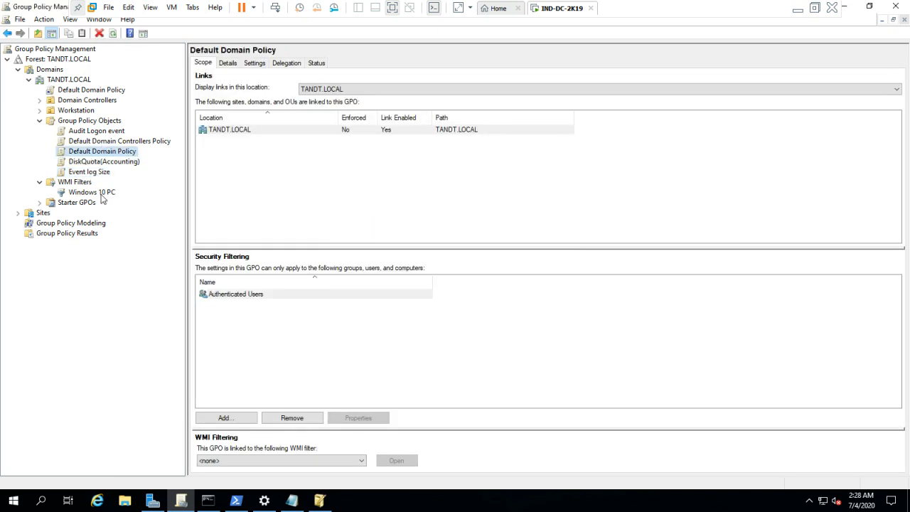
{"action": "left_click", "coordinate": [95, 173]}
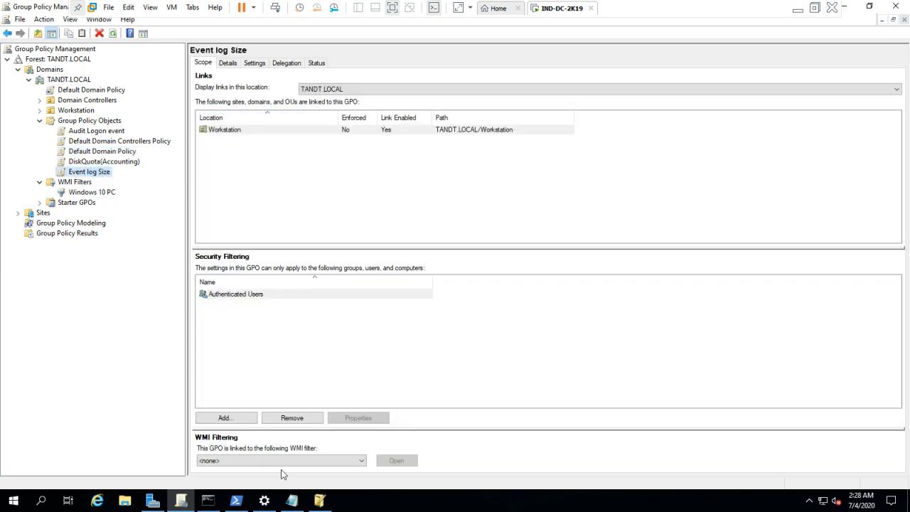
{"action": "left_click", "coordinate": [358, 462]}
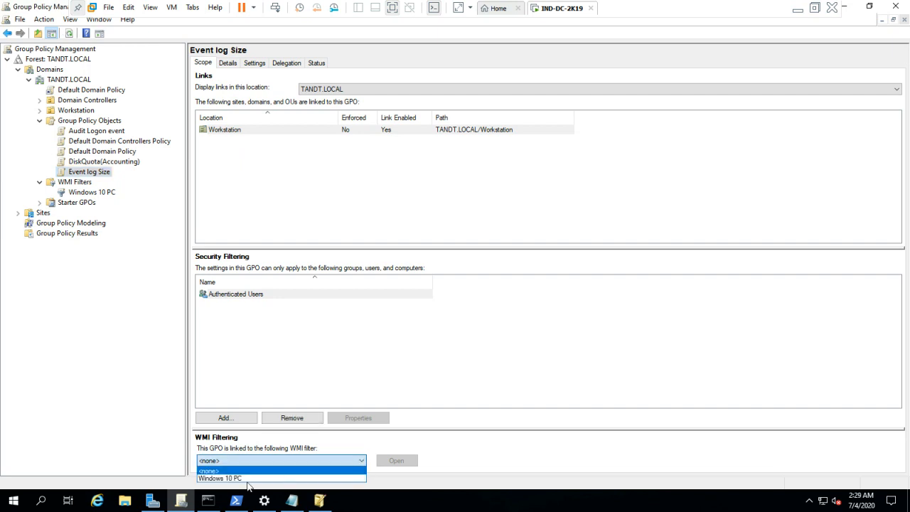
Step: Review the query and linked GPOs of the Windows 10 PC WMI filter
{"action": "left_click", "coordinate": [88, 199]}
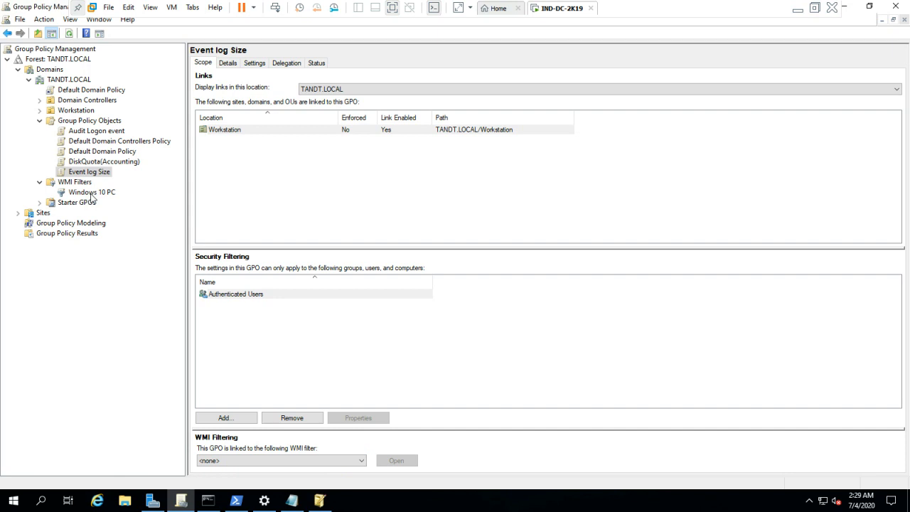
{"action": "left_click", "coordinate": [91, 195]}
{"action": "right_click", "coordinate": [93, 193]}
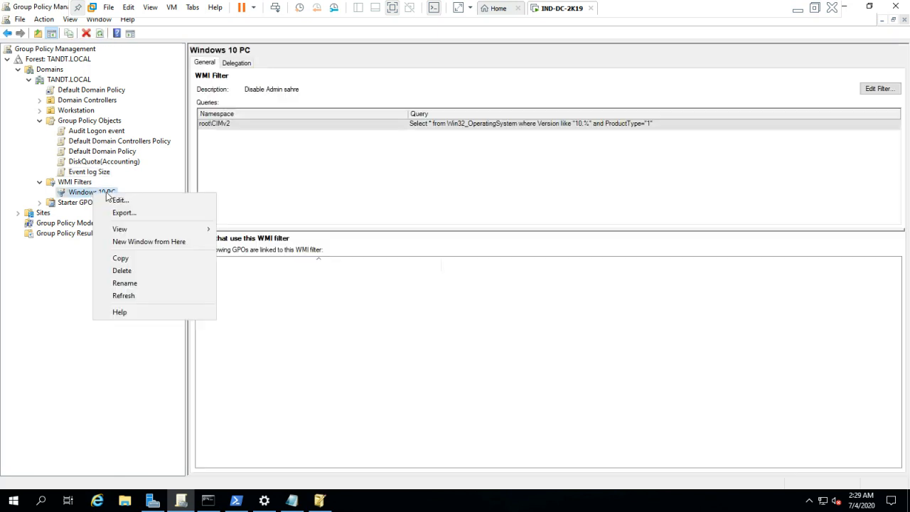
Step: Start a new WMI filter with the Notepad text "VMWare virtual machines only" as both its name and description
{"action": "left_click", "coordinate": [74, 182]}
{"action": "right_click", "coordinate": [72, 184]}
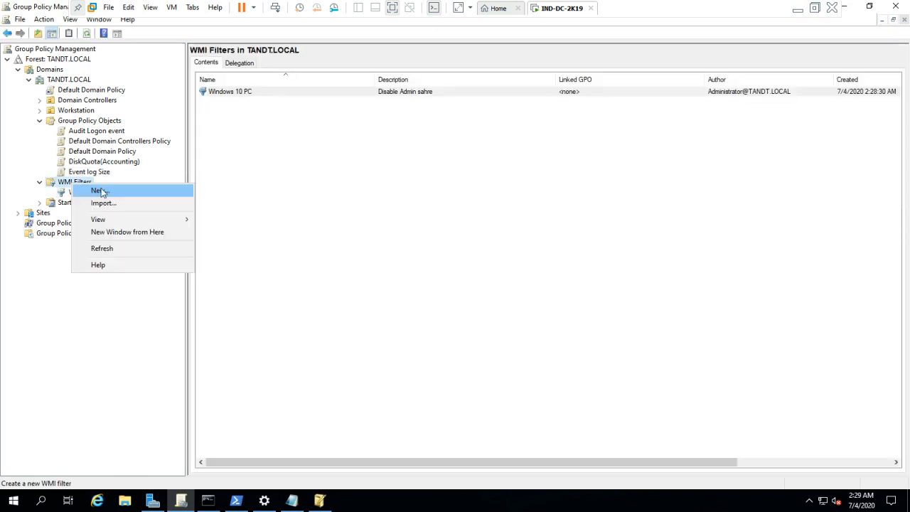
{"action": "left_click", "coordinate": [100, 192]}
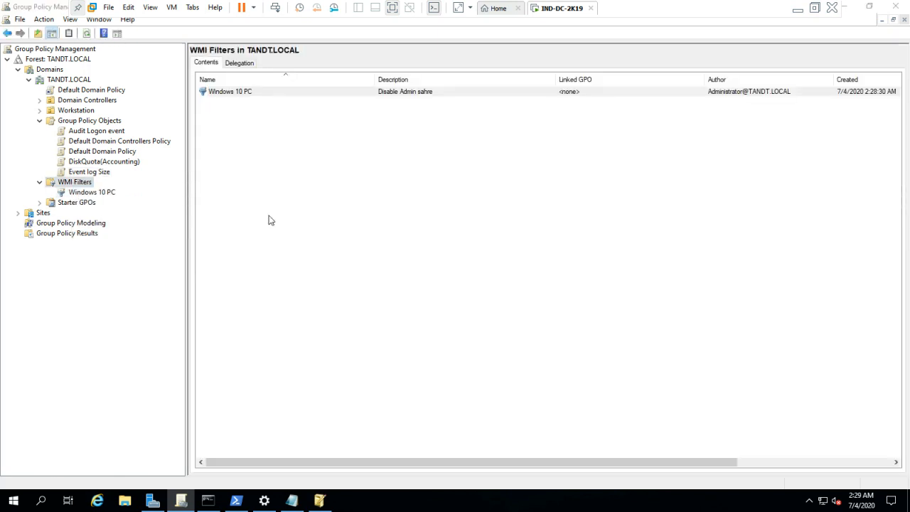
{"action": "left_click", "coordinate": [297, 503]}
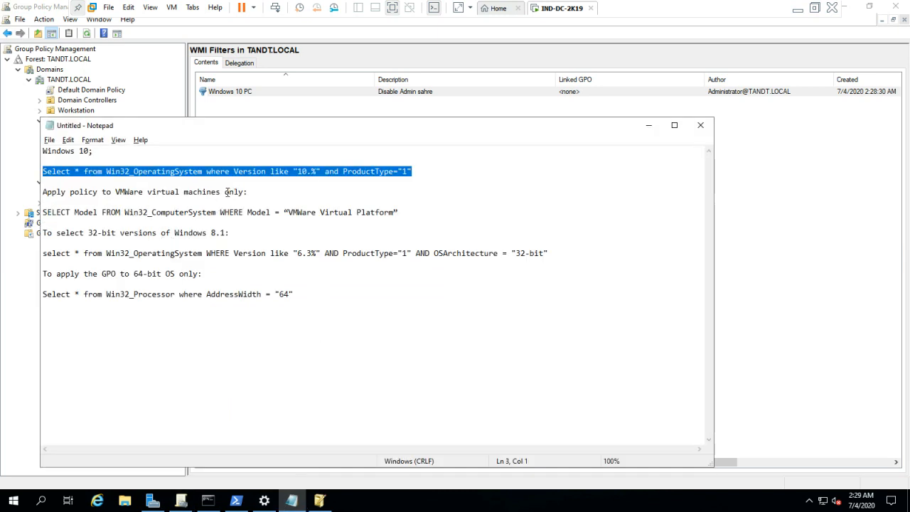
{"action": "left_click_drag", "start_coordinate": [245, 192], "coordinate": [115, 192]}
{"action": "key", "text": "ctrl+c"}
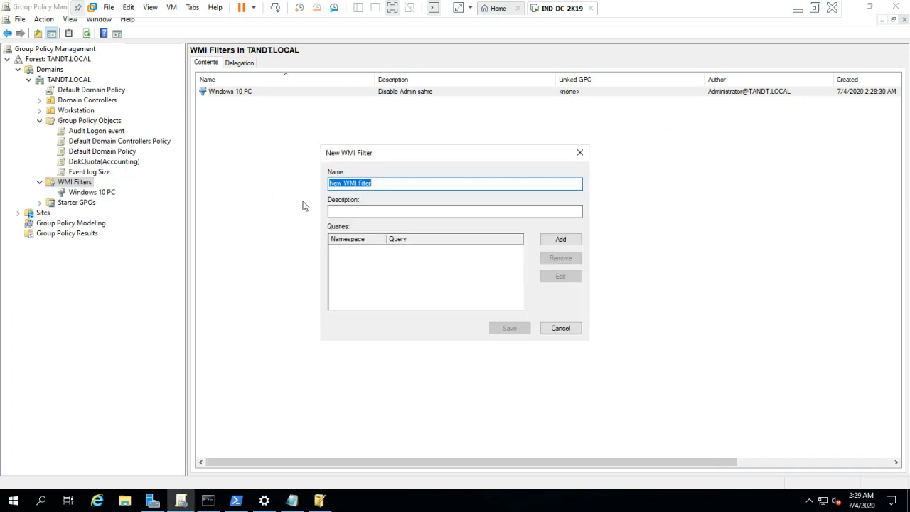
{"action": "key", "text": "alt+Tab"}
{"action": "key", "text": "ctrl+v"}
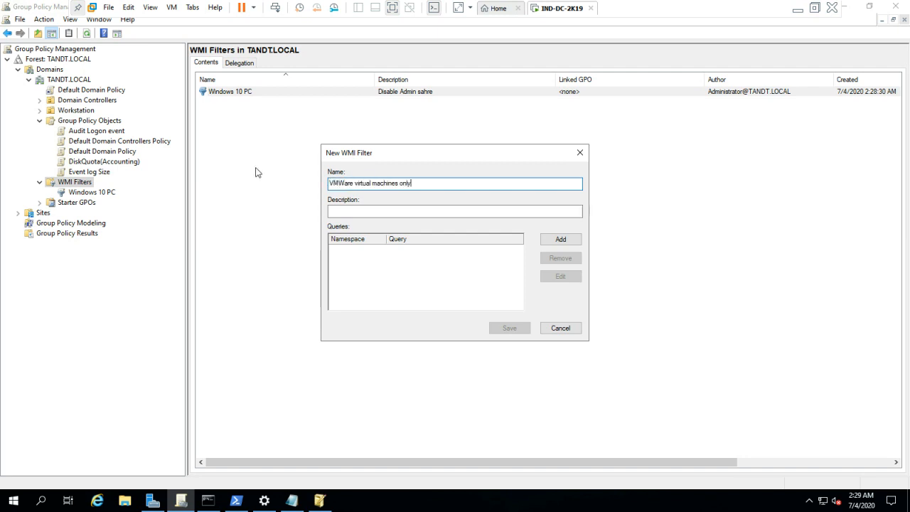
{"action": "left_click", "coordinate": [371, 211]}
{"action": "key", "text": "ctrl+v"}
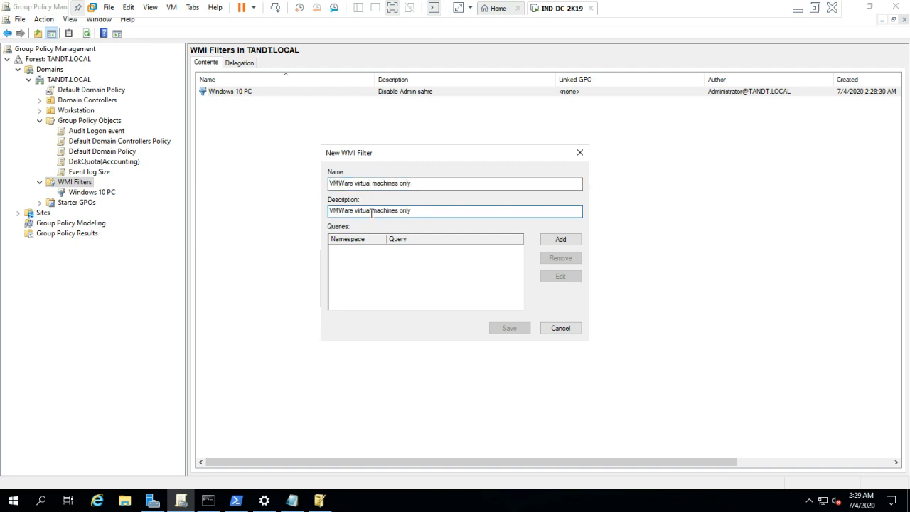
Step: Try to save the filter with the Notepad query SELECT Model FROM Win32_ComputerSystem WHERE Model = “VMWare Virtual Platform” in namespace root\CIMv2
{"action": "key", "text": "alt+Tab"}
{"action": "left_click_drag", "start_coordinate": [399, 212], "coordinate": [2, 211]}
{"action": "key", "text": "ctrl+c"}
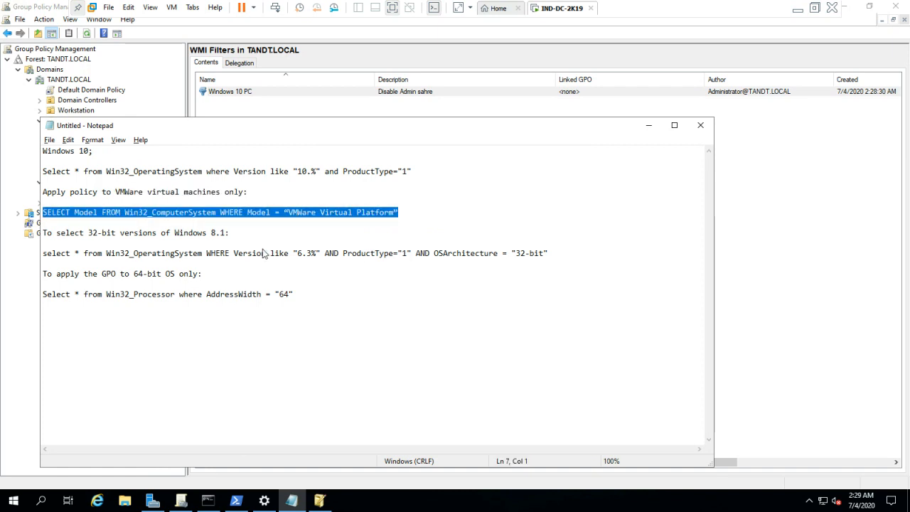
{"action": "key", "text": "alt+Tab"}
{"action": "left_click", "coordinate": [562, 241]}
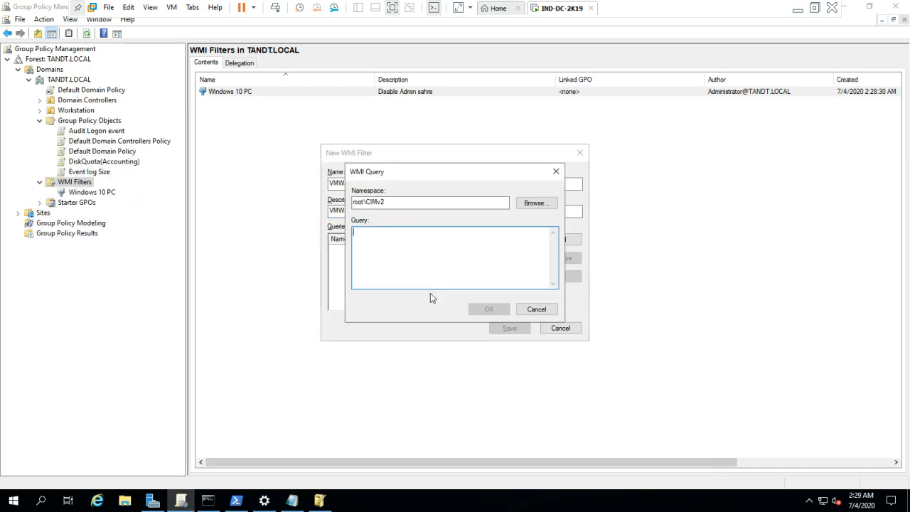
{"action": "left_click", "coordinate": [409, 249]}
{"action": "key", "text": "ctrl+v"}
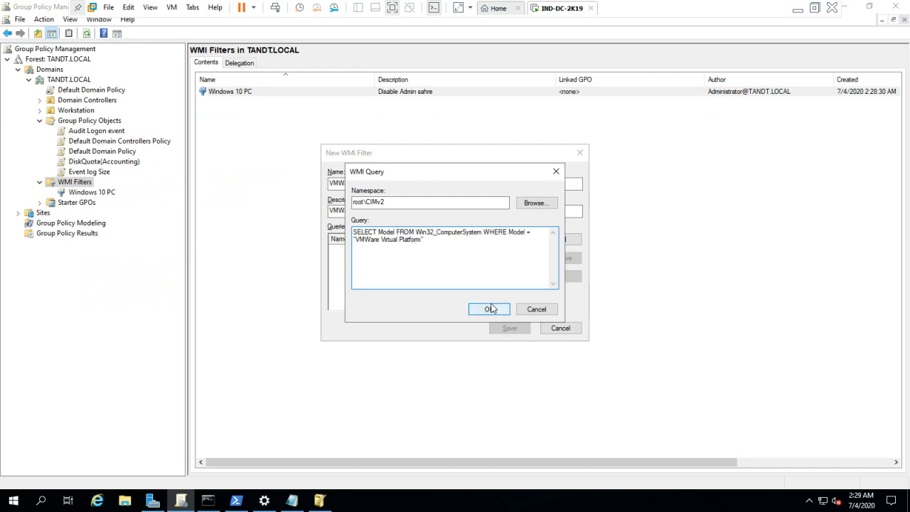
{"action": "left_click", "coordinate": [491, 309]}
{"action": "left_click", "coordinate": [510, 331]}
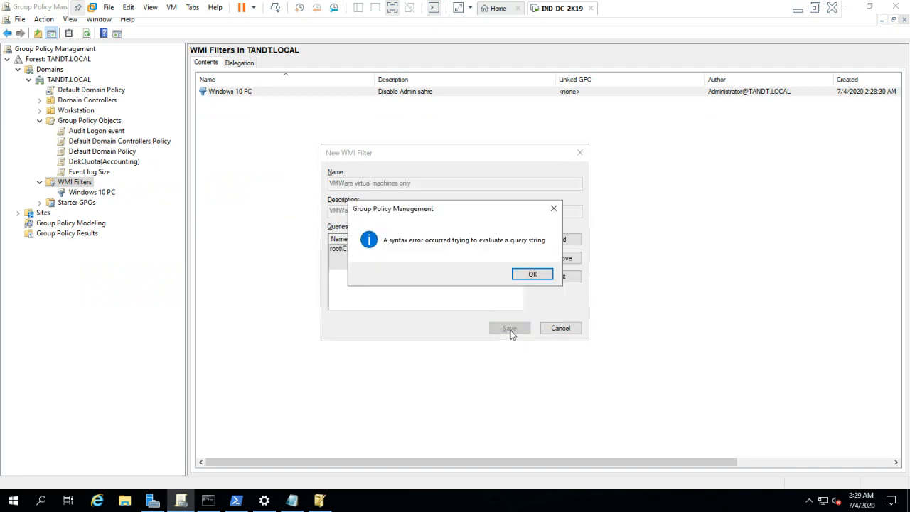
{"action": "left_click", "coordinate": [533, 275]}
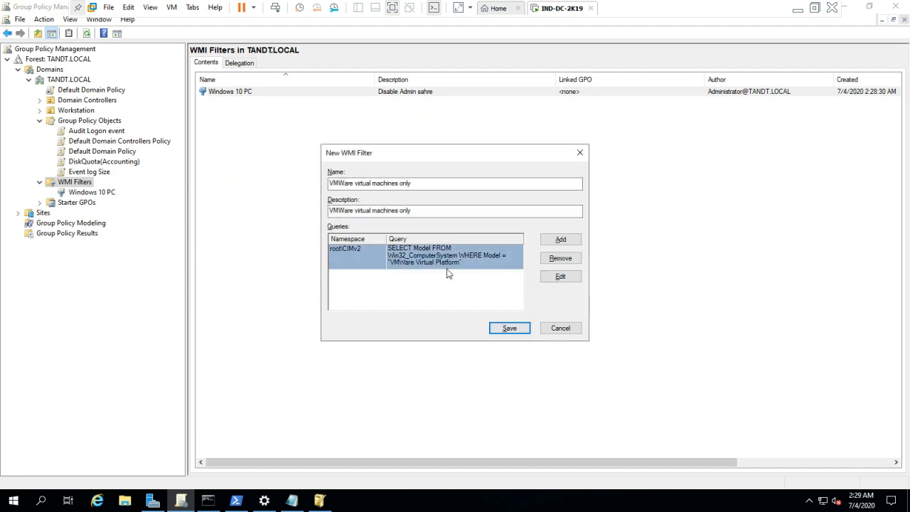
Step: Remove the VMWare query, add it again from a fresh Notepad copy in root\CIMv2, and try to save the filter
{"action": "left_click", "coordinate": [551, 261]}
{"action": "left_click", "coordinate": [558, 239]}
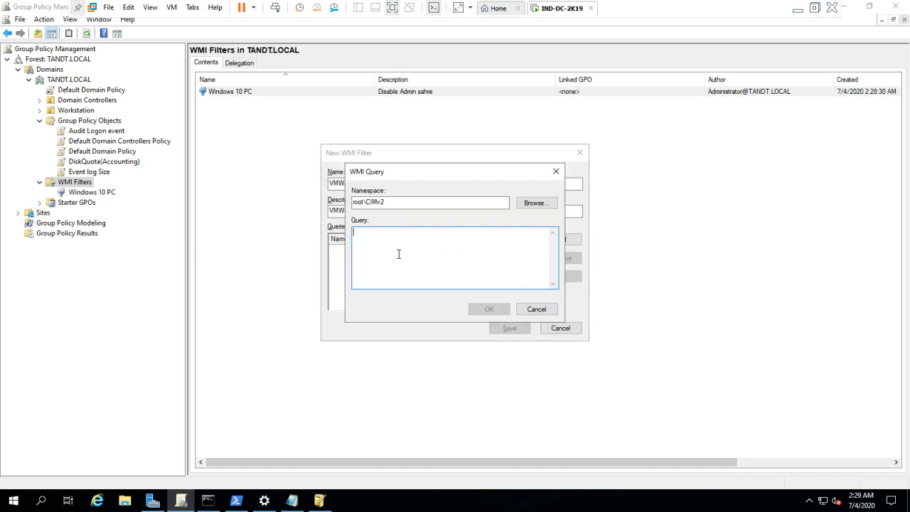
{"action": "key", "text": "alt+Tab"}
{"action": "left_click", "coordinate": [123, 212]}
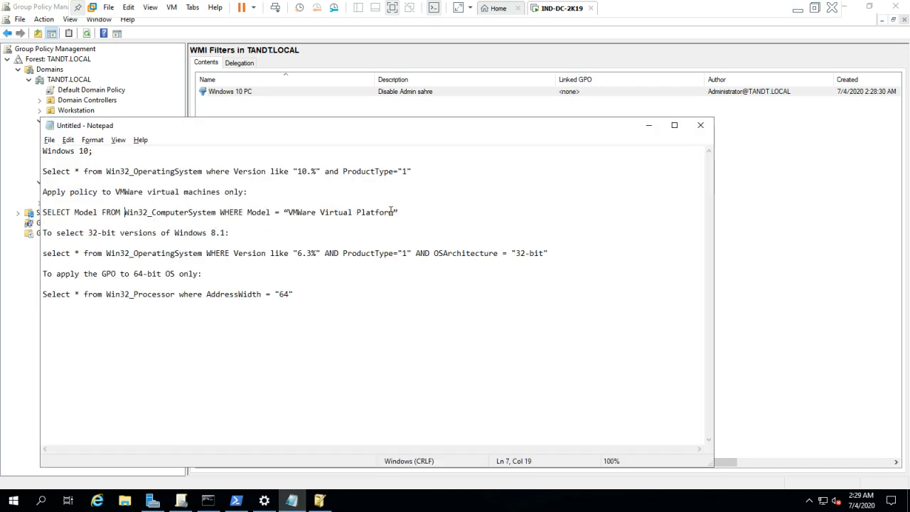
{"action": "left_click_drag", "start_coordinate": [400, 212], "coordinate": [41, 213]}
{"action": "key", "text": "ctrl+c"}
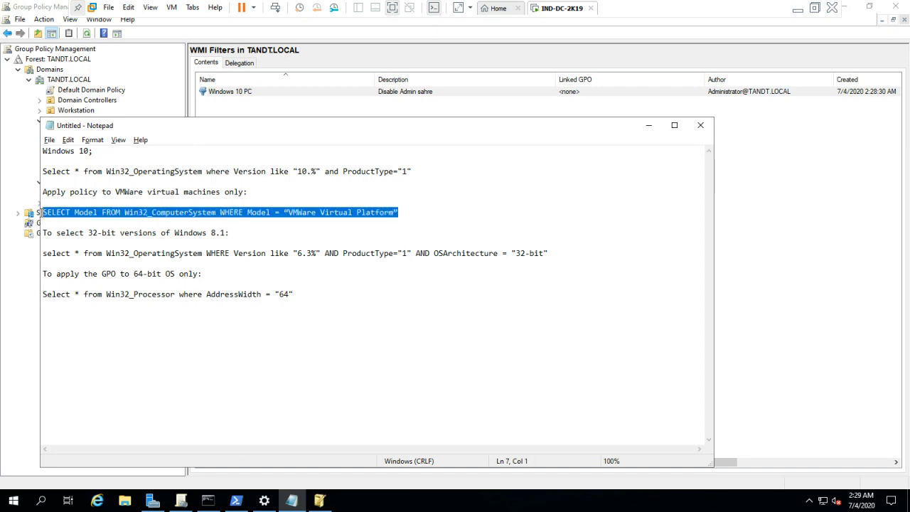
{"action": "left_click", "coordinate": [33, 212]}
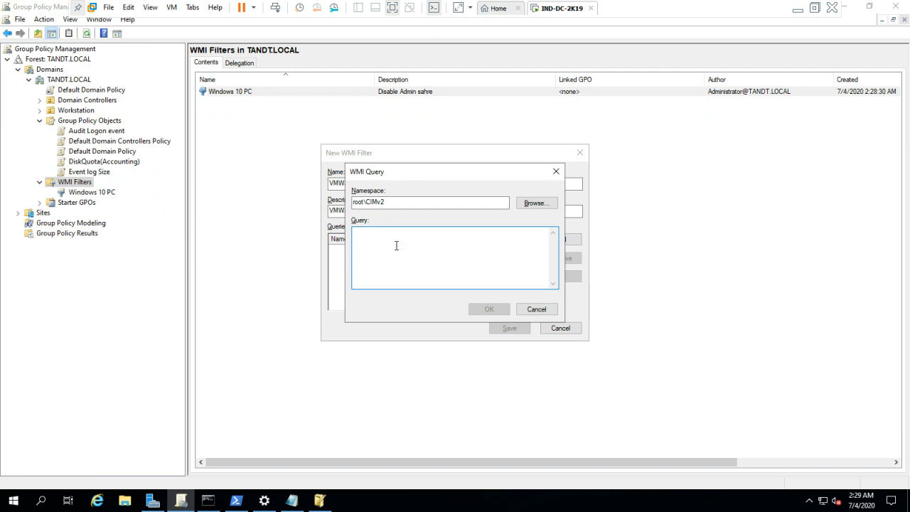
{"action": "key", "text": "ctrl+v"}
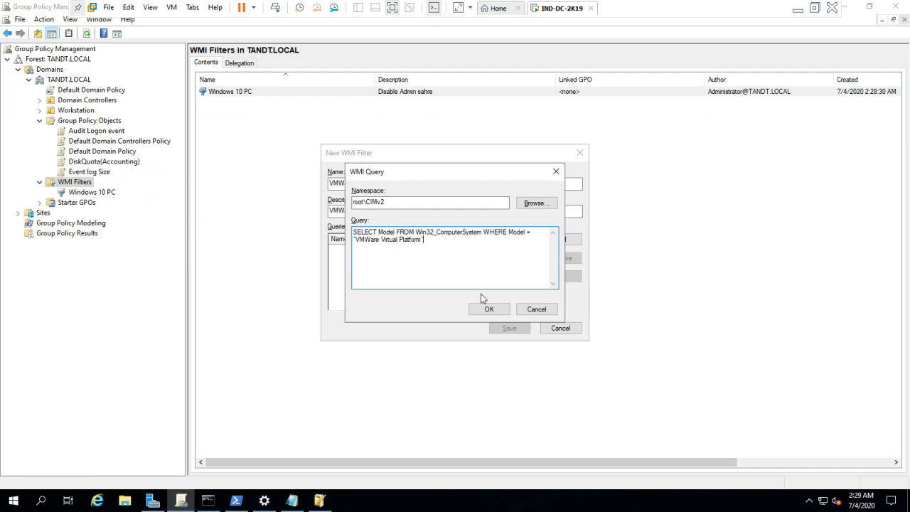
{"action": "left_click", "coordinate": [490, 310]}
{"action": "left_click", "coordinate": [508, 327]}
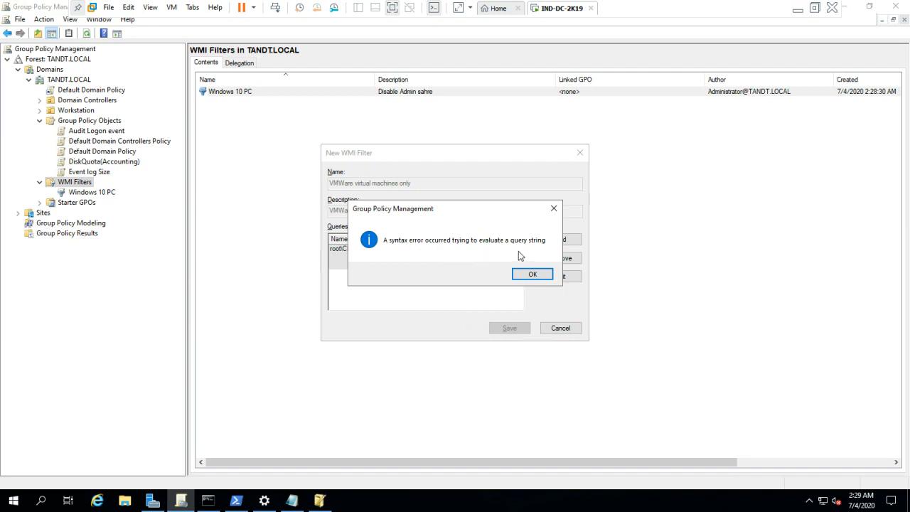
{"action": "left_click", "coordinate": [530, 274]}
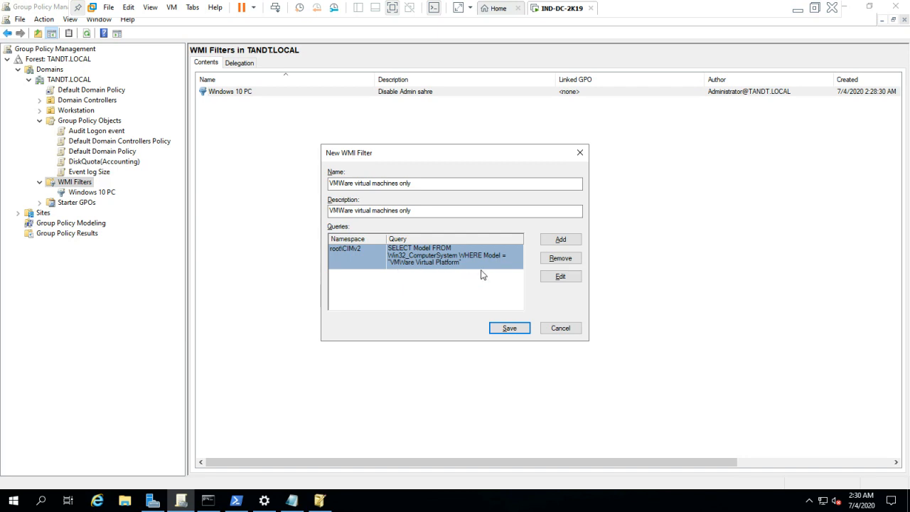
Step: Retry saving the VMWare virtual machines filter and discard it
{"action": "left_click", "coordinate": [507, 332]}
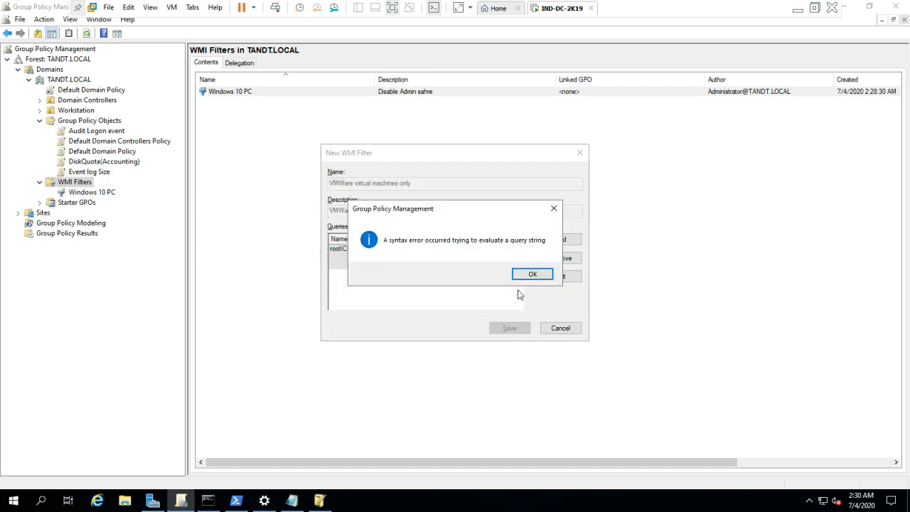
{"action": "left_click", "coordinate": [533, 275]}
{"action": "left_click", "coordinate": [557, 327]}
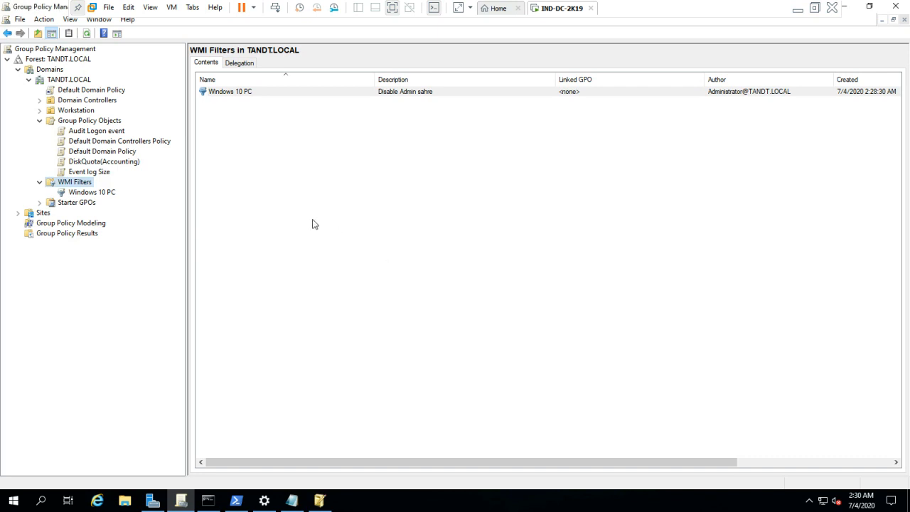
Step: Start a new WMI filter named with the Notepad text "select 32-bit versions of Windows 8.1"
{"action": "key", "text": "alt+Tab"}
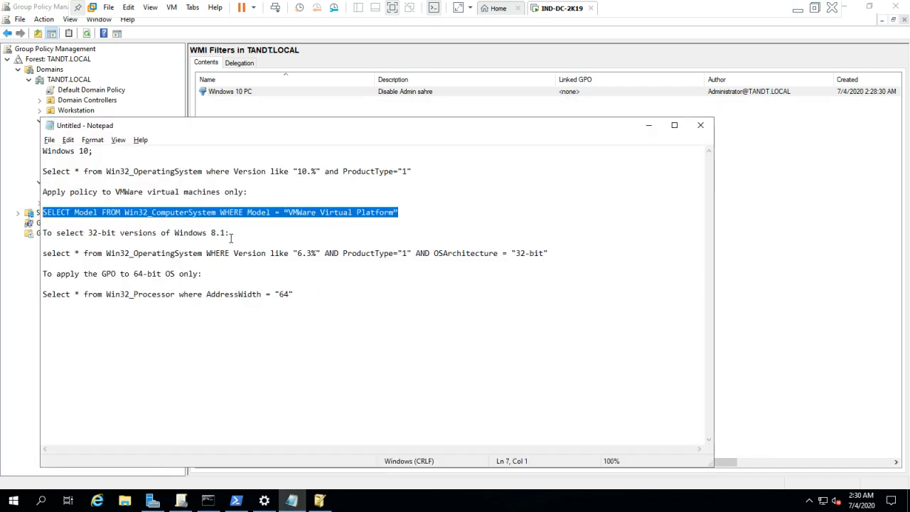
{"action": "left_click_drag", "start_coordinate": [226, 233], "coordinate": [58, 233]}
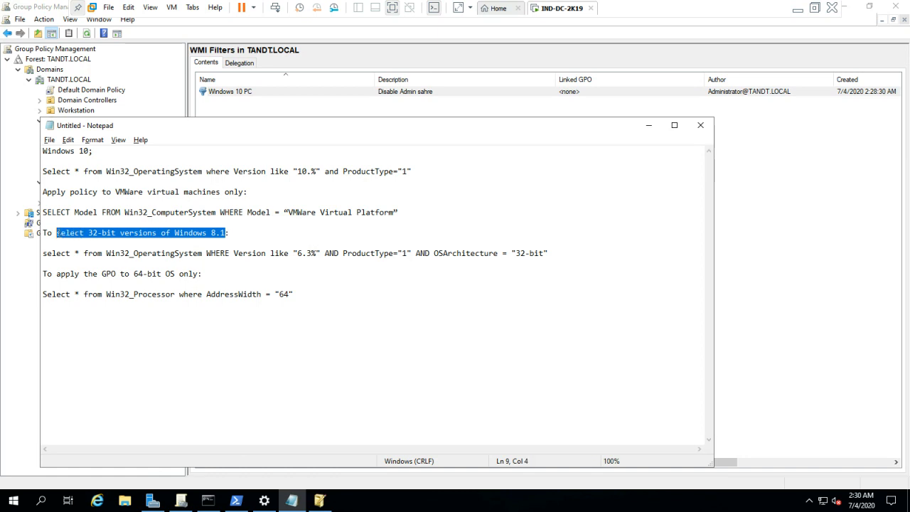
{"action": "key", "text": "alt+Tab"}
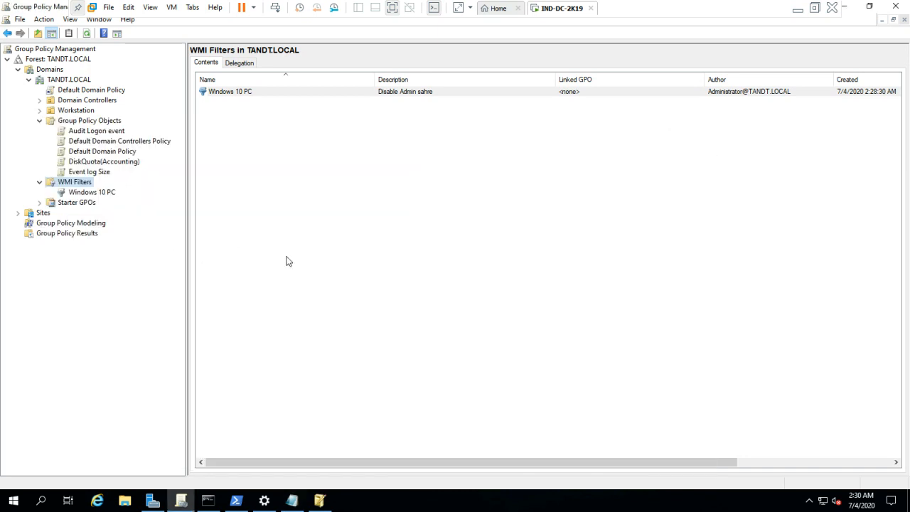
{"action": "key", "text": "alt+Tab"}
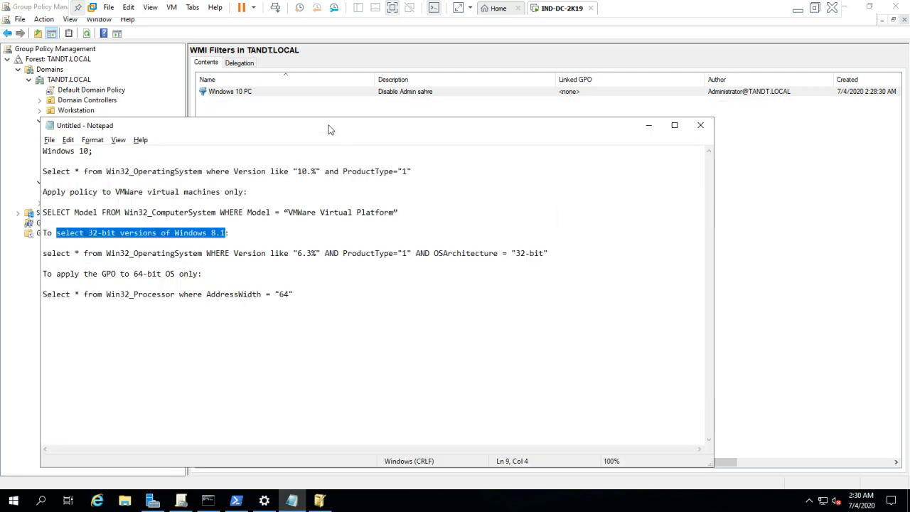
{"action": "left_click", "coordinate": [648, 125]}
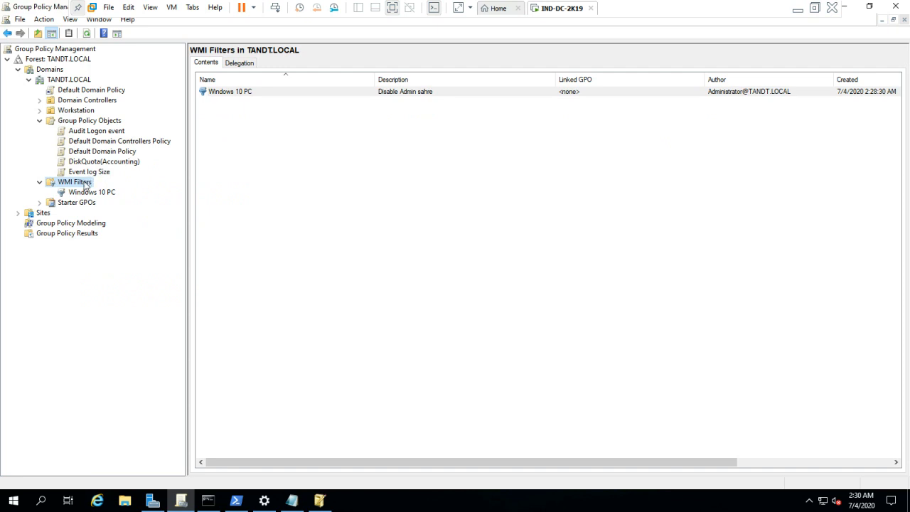
{"action": "right_click", "coordinate": [84, 183]}
{"action": "left_click", "coordinate": [126, 190]}
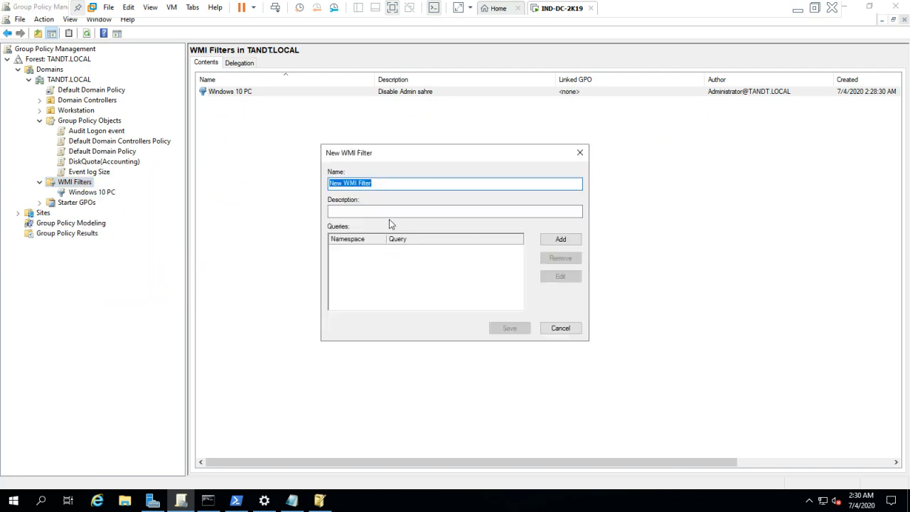
{"action": "type", "text": "select 32-bit versions of Windows 8.1"}
{"action": "left_click", "coordinate": [365, 211]}
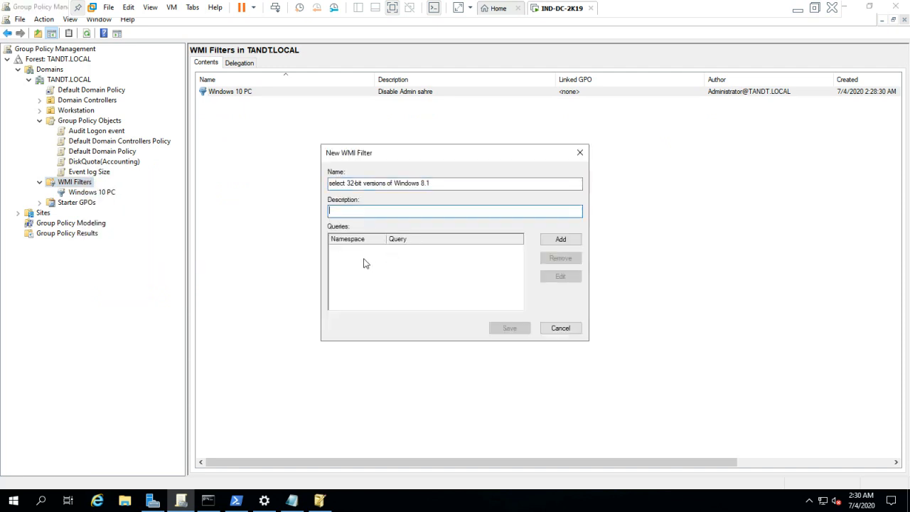
Step: Add the Notepad query select * from Win32_OperatingSystem WHERE Version like "6.3%" AND ProductType="1" AND OSArchitecture = "32-bit" in root\CIMv2 and save the filter
{"action": "key", "text": "alt+Tab"}
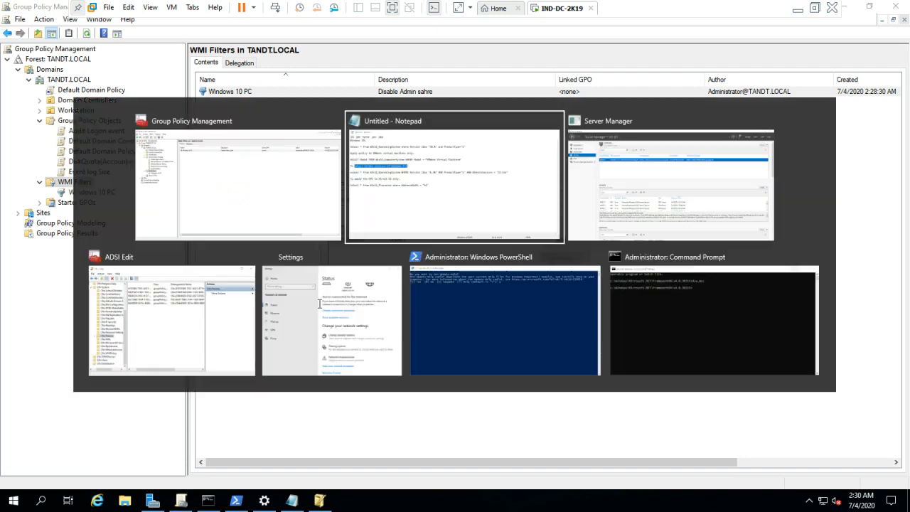
{"action": "left_click_drag", "start_coordinate": [550, 254], "coordinate": [34, 252]}
{"action": "key", "text": "ctrl+c"}
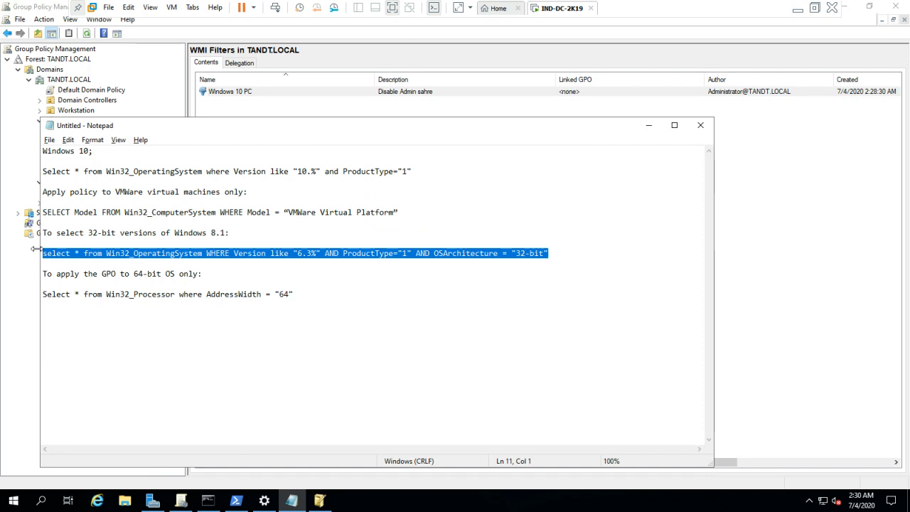
{"action": "key", "text": "alt+Tab"}
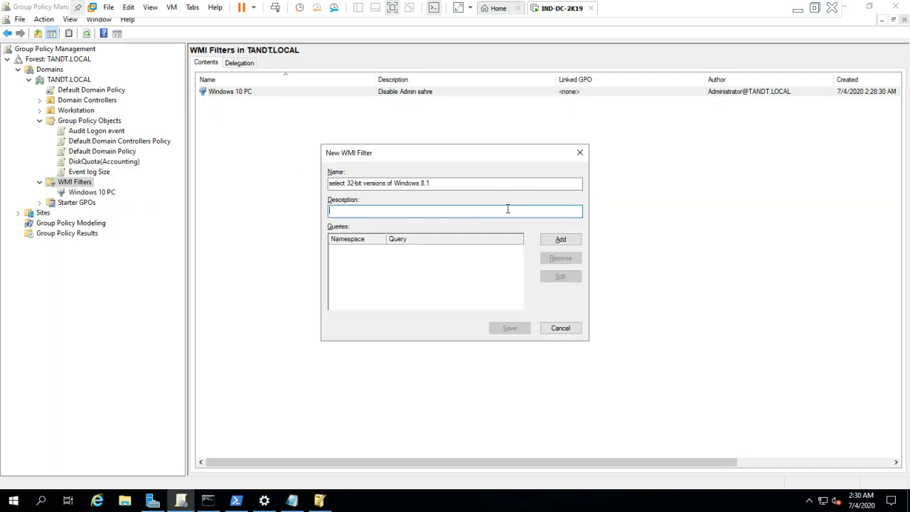
{"action": "left_click", "coordinate": [561, 239]}
{"action": "key", "text": "ctrl+v"}
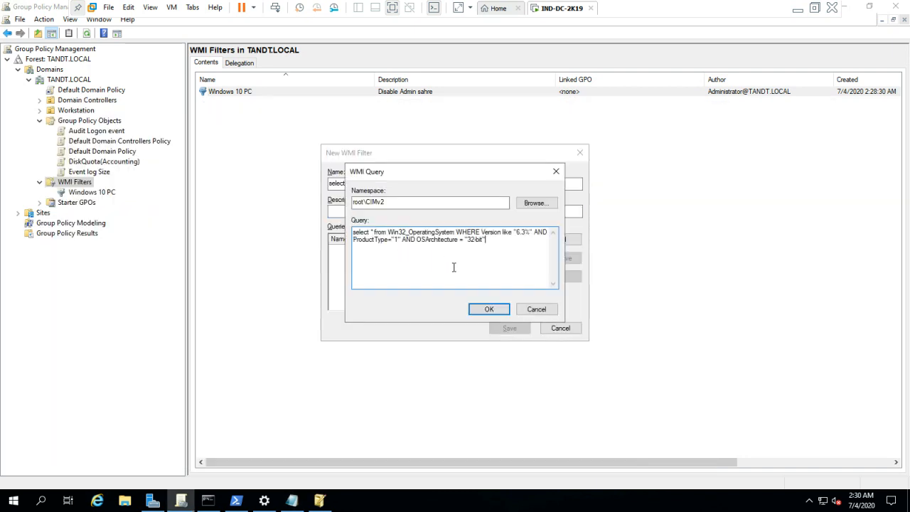
{"action": "left_click", "coordinate": [484, 312]}
{"action": "left_click", "coordinate": [510, 327]}
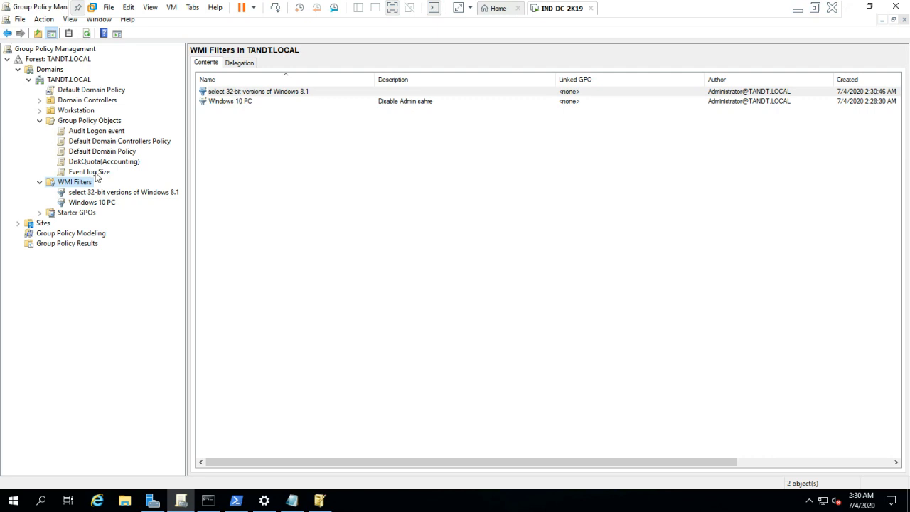
Step: View the scope and WMI filtering of the Event log Size GPO
{"action": "left_click", "coordinate": [88, 172]}
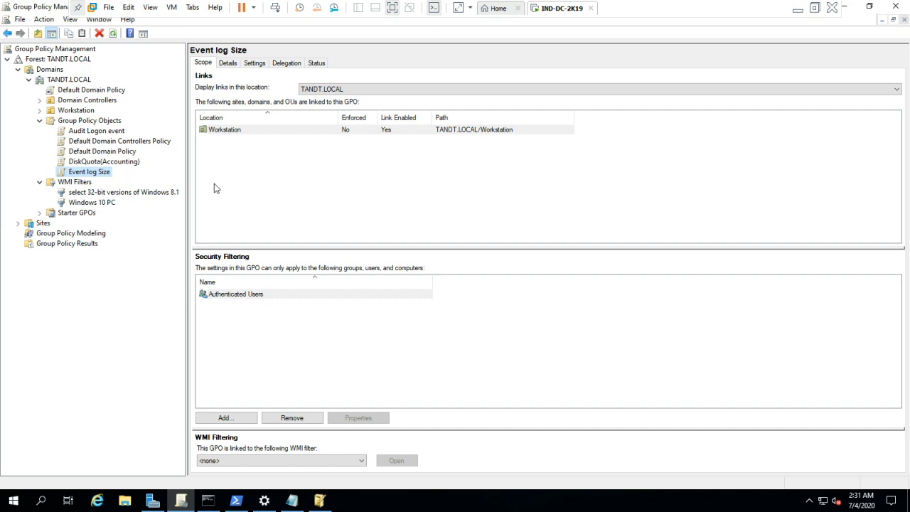
Step: Link the Windows 10 PC WMI filter to the Event log Size GPO
{"action": "left_click", "coordinate": [361, 460]}
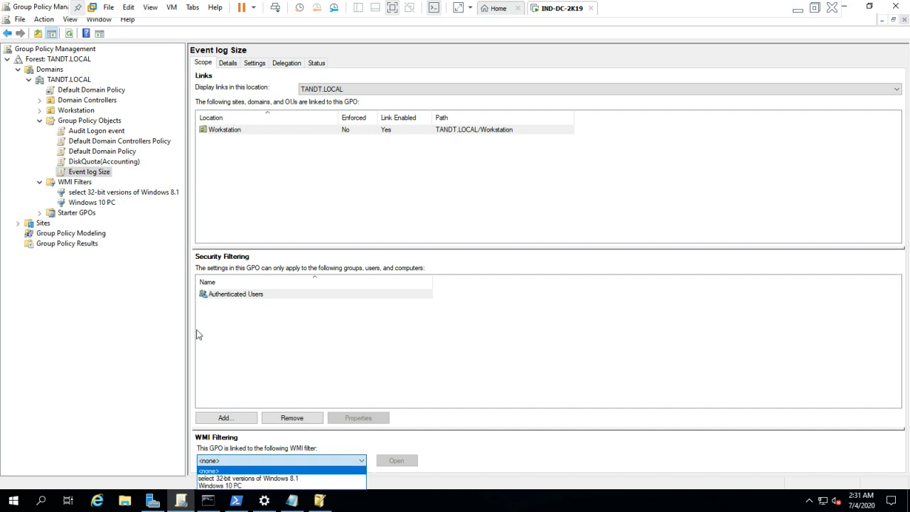
{"action": "left_click", "coordinate": [231, 485]}
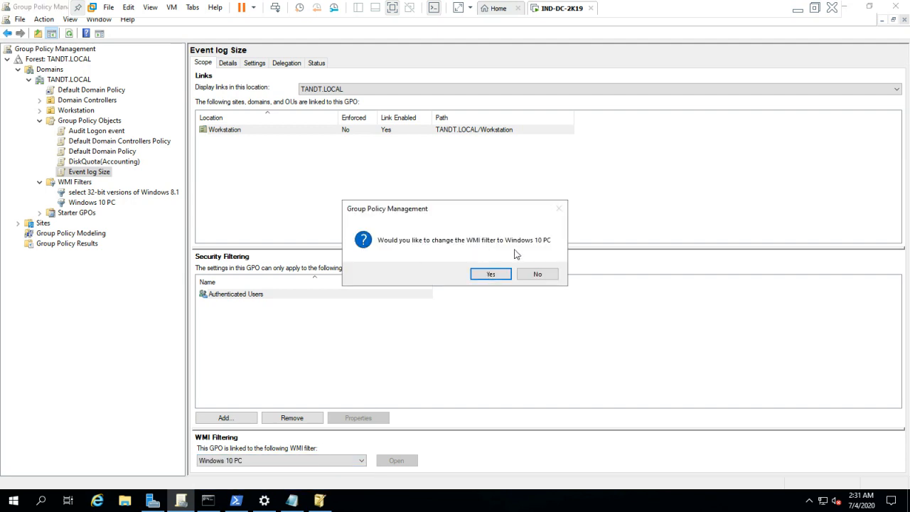
{"action": "left_click", "coordinate": [489, 274]}
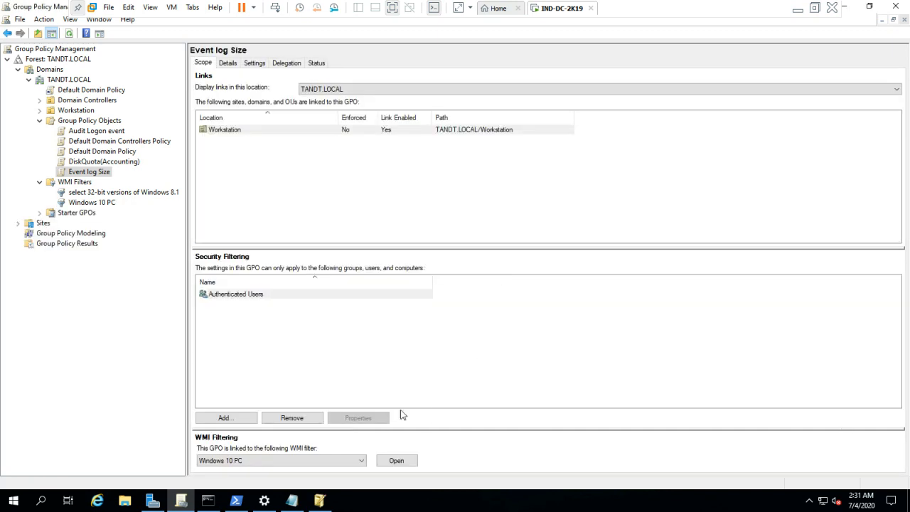
Step: Open the linked Windows 10 PC filter and review its query, linked GPOs and delegated permissions
{"action": "left_click", "coordinate": [400, 462]}
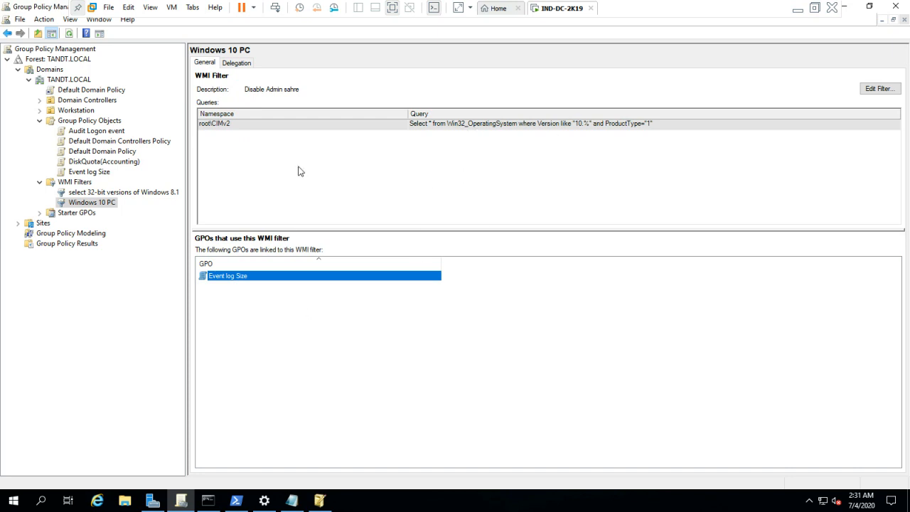
{"action": "left_click", "coordinate": [241, 64]}
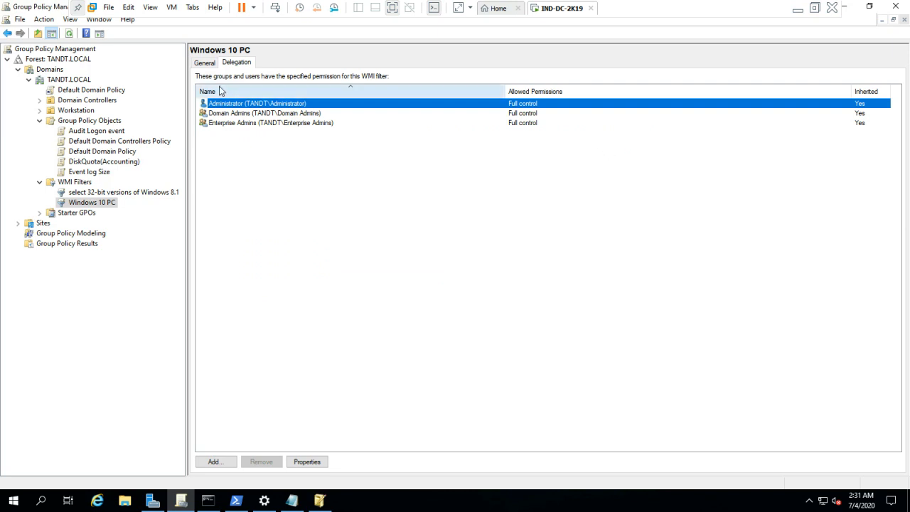
Step: Review the delegation and settings of the Event log Size GPO, then return to its scope and WMI filtering
{"action": "left_click", "coordinate": [96, 172]}
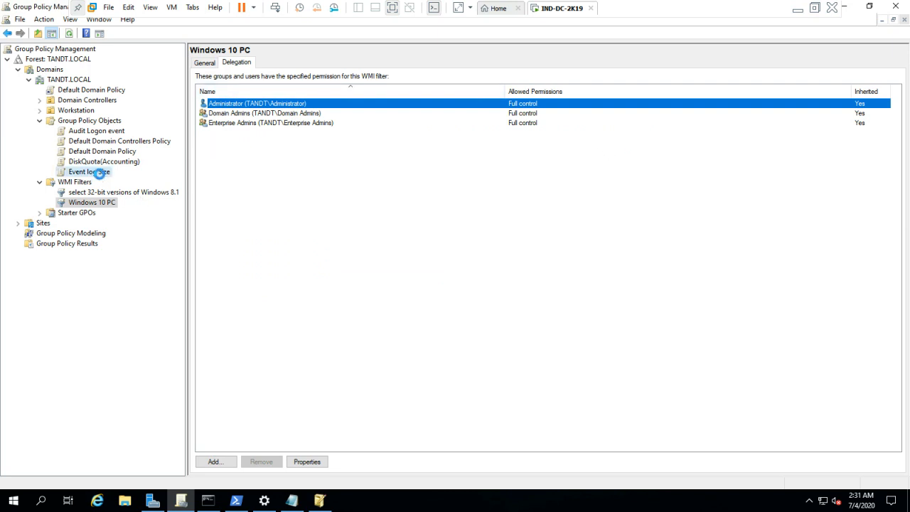
{"action": "left_click", "coordinate": [287, 62]}
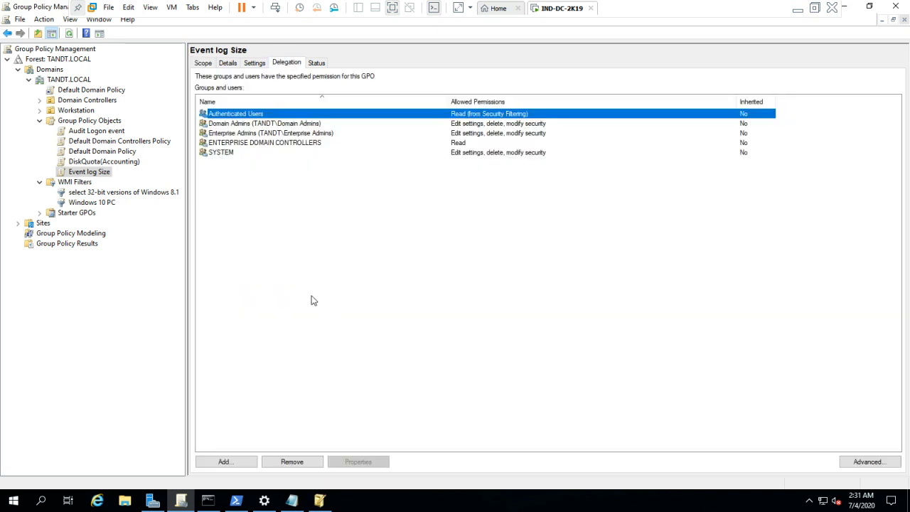
{"action": "left_click", "coordinate": [255, 63]}
{"action": "left_click", "coordinate": [203, 64]}
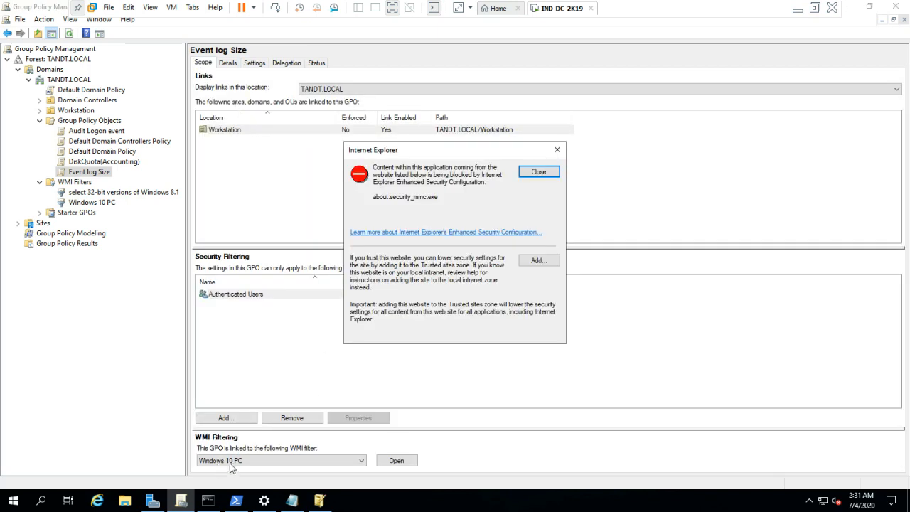
{"action": "left_click", "coordinate": [539, 171]}
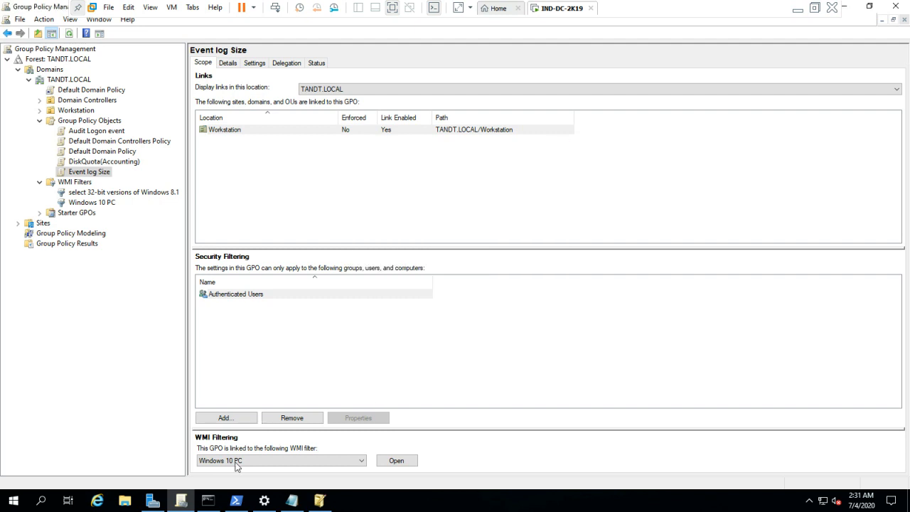